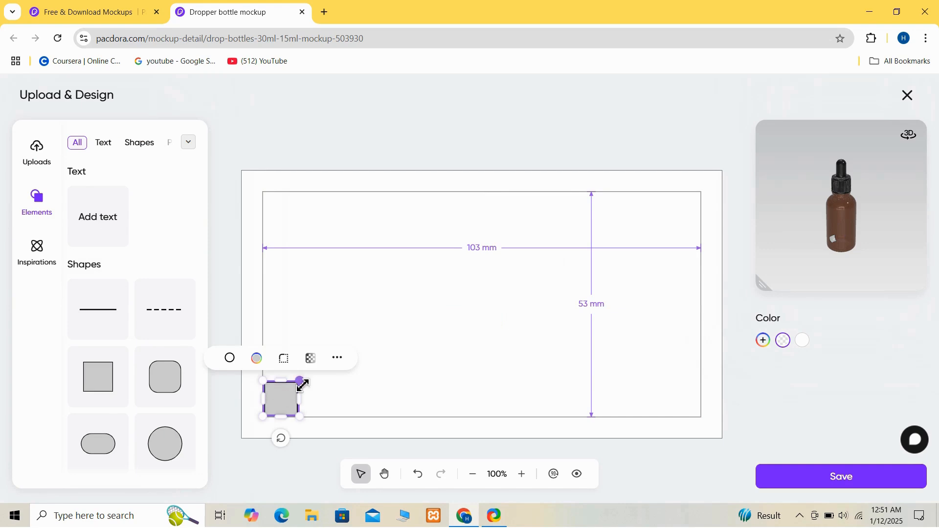
Step: Stretch the grey square across the full label width so it covers slightly more than the label's lower half
drag(301, 380, 707, 364)
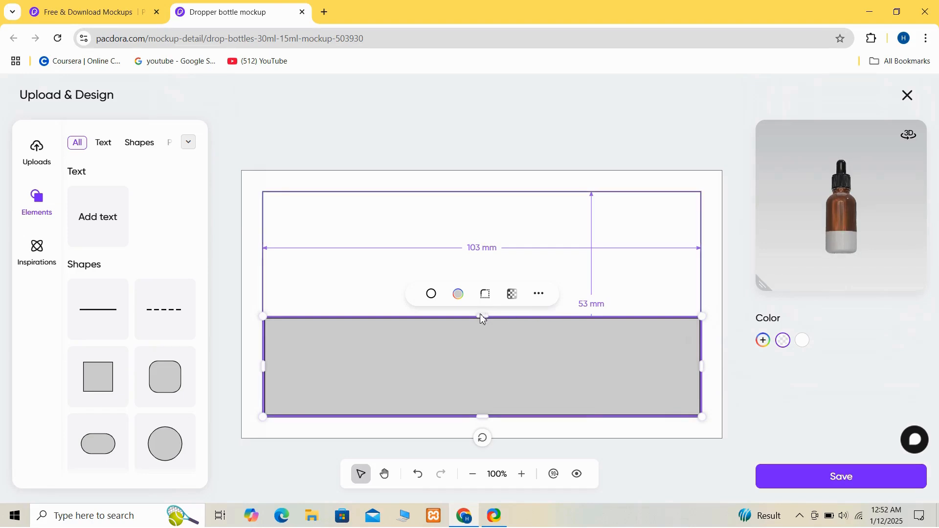
drag(484, 318, 484, 290)
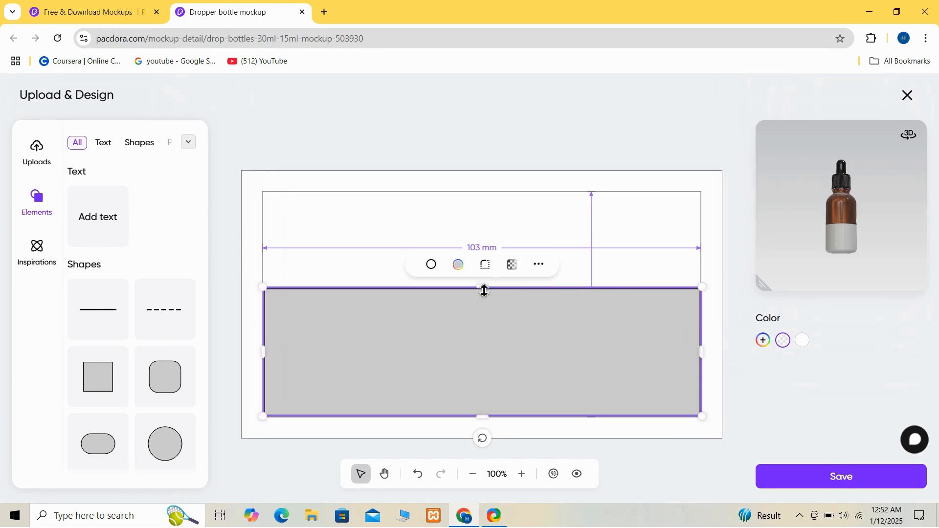
Step: Fill the wide rectangle with orange #f59607 and remove its border
click(458, 273)
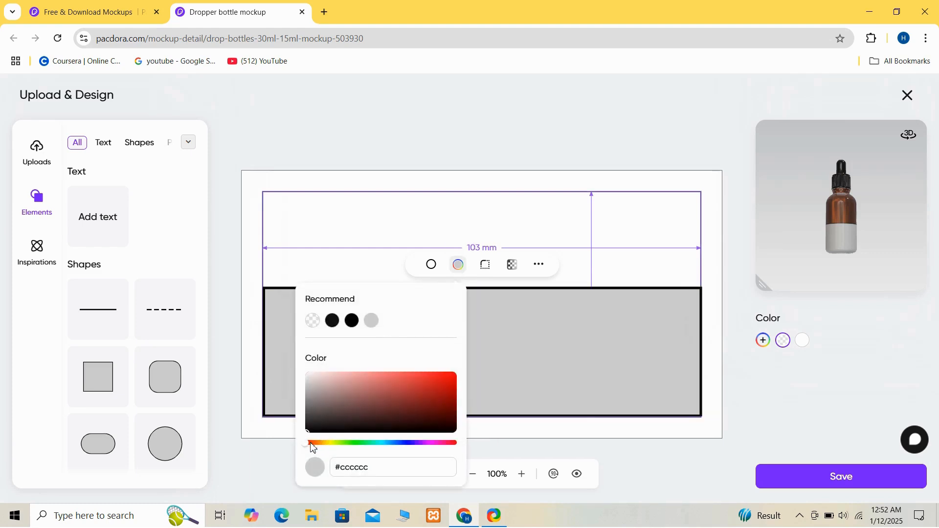
drag(312, 446, 323, 449)
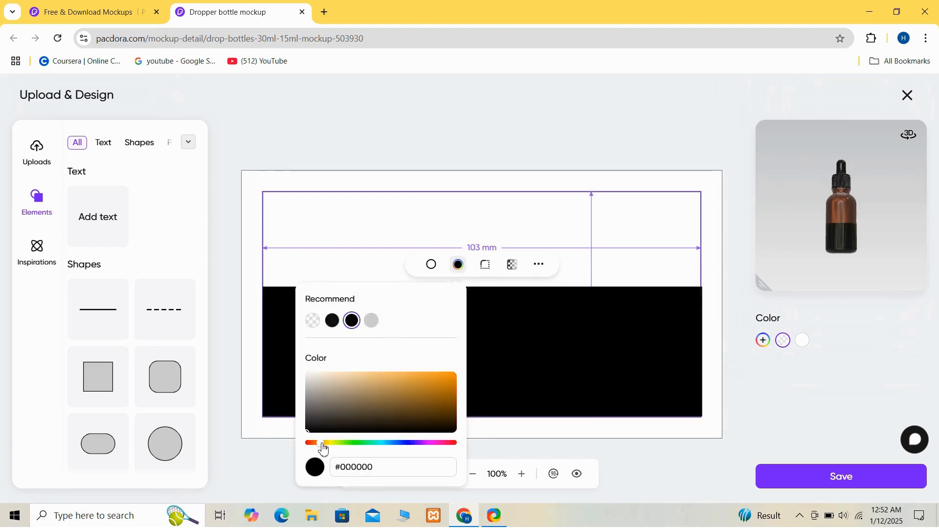
click(453, 377)
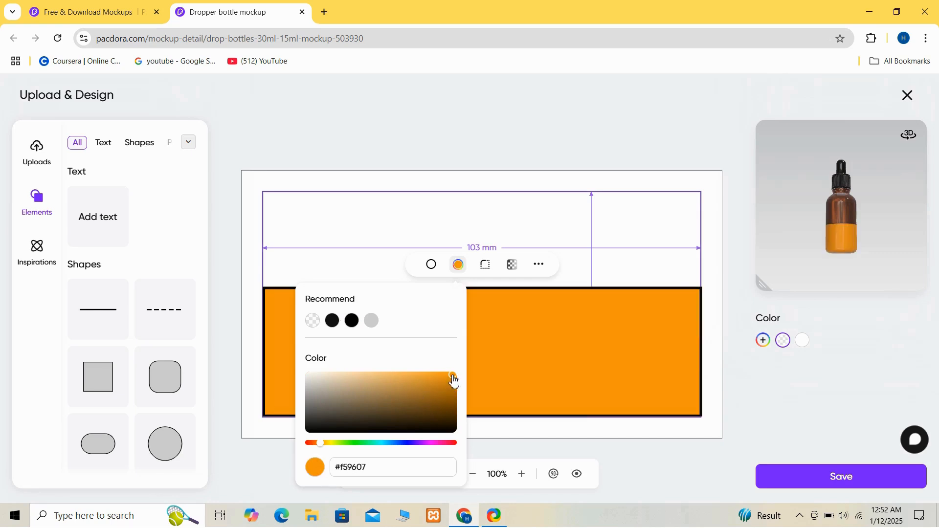
click(430, 266)
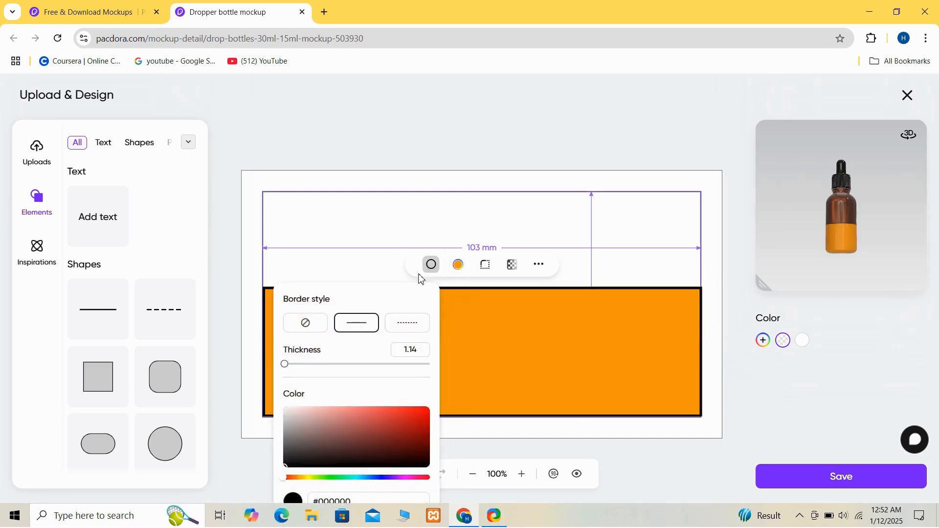
click(306, 325)
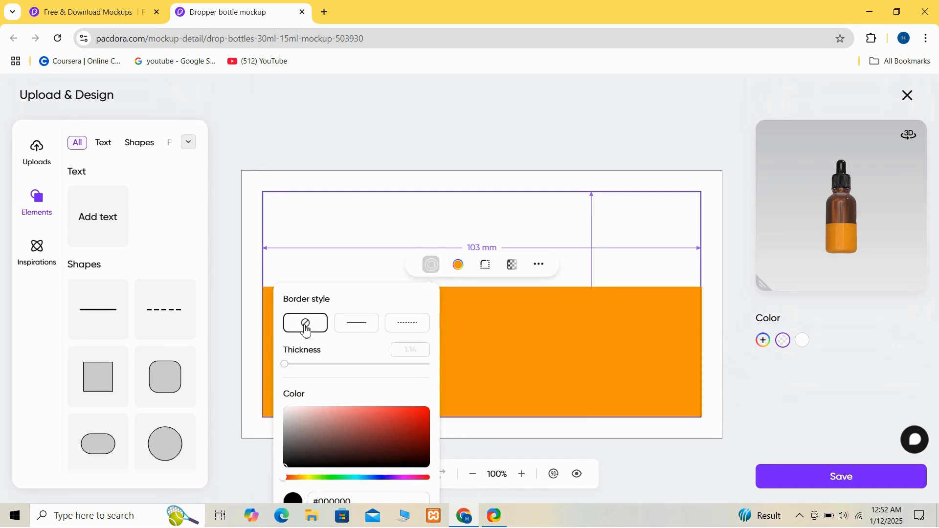
click(509, 357)
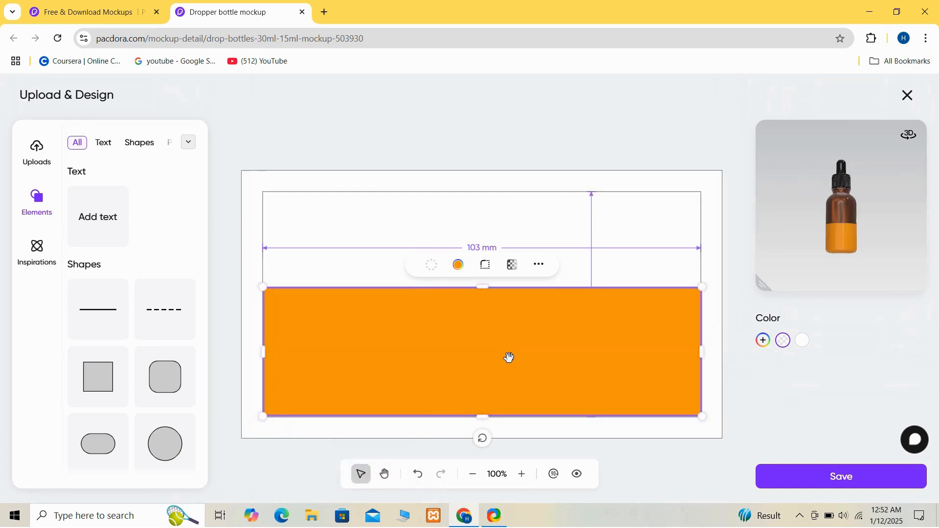
Step: Set the label's face color to white #ffffff
click(362, 217)
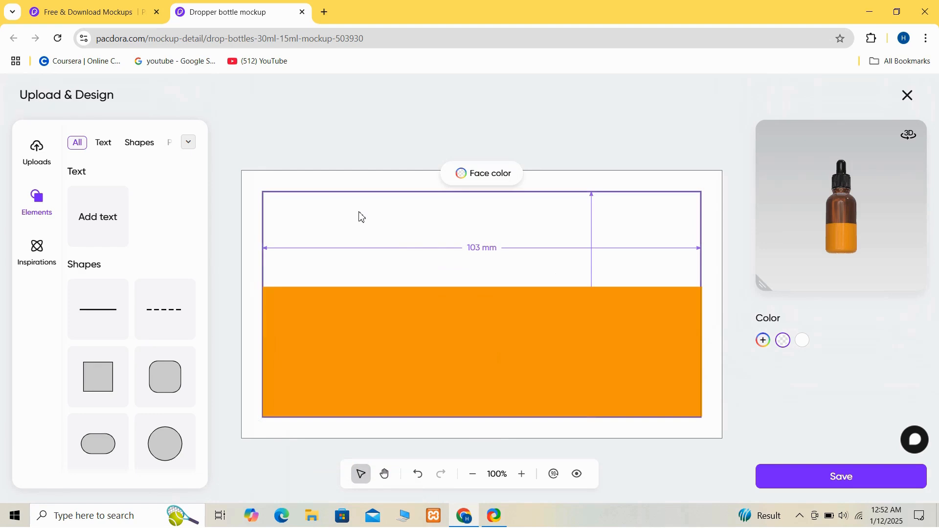
click(459, 182)
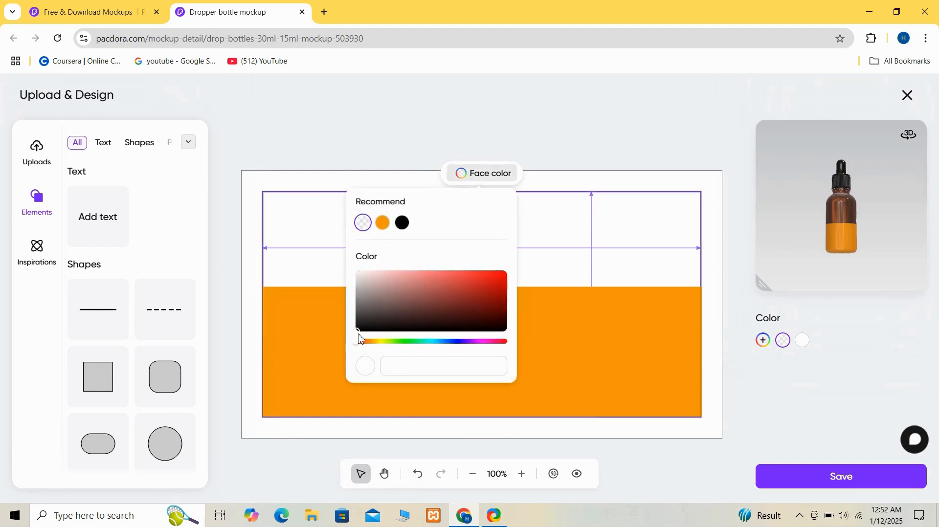
drag(356, 331, 339, 271)
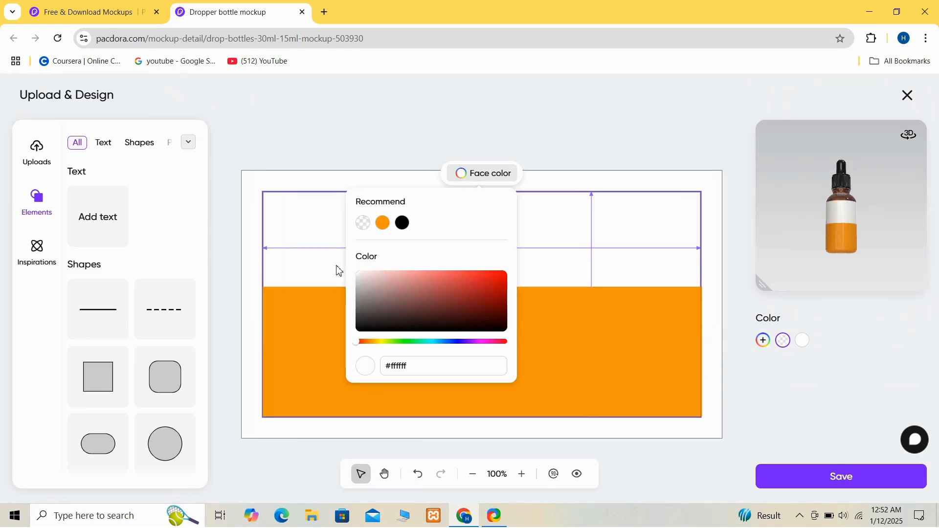
click(555, 250)
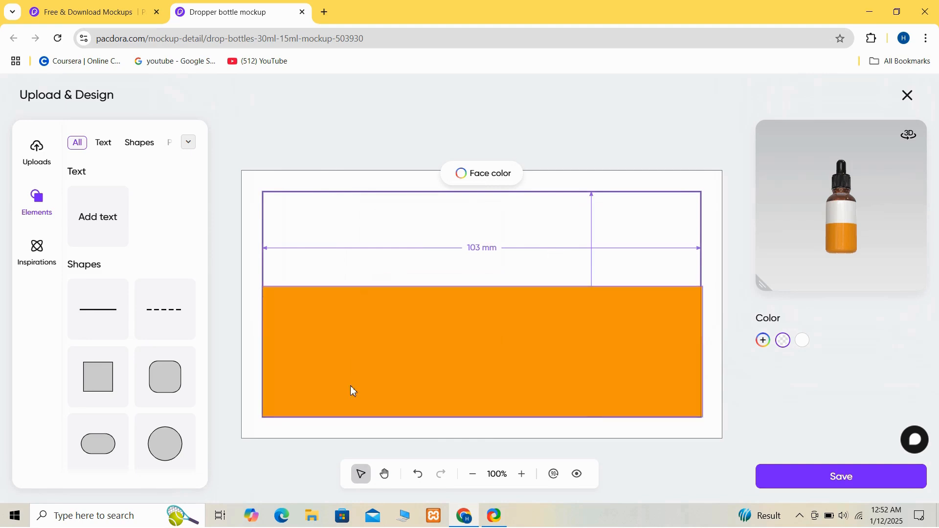
Step: Add a text element reading "MOCK" to the label
drag(88, 207, 91, 228)
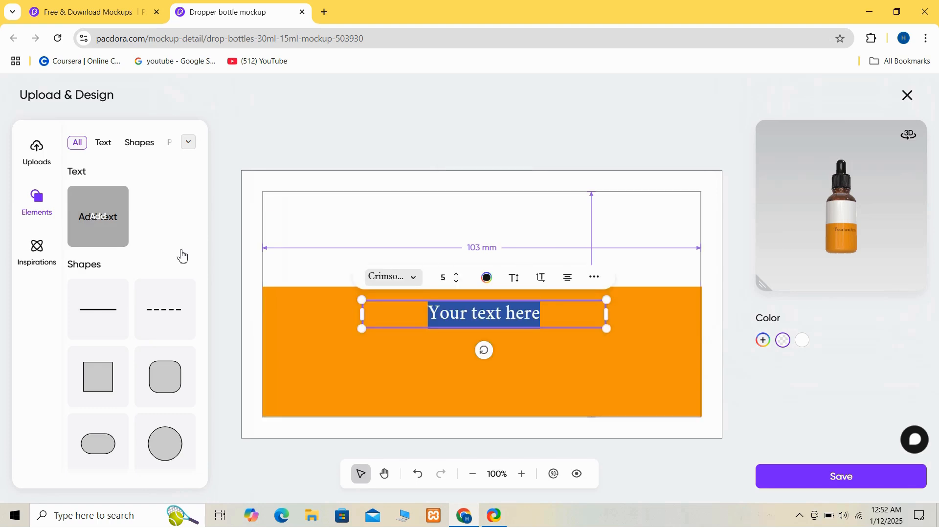
click(549, 317)
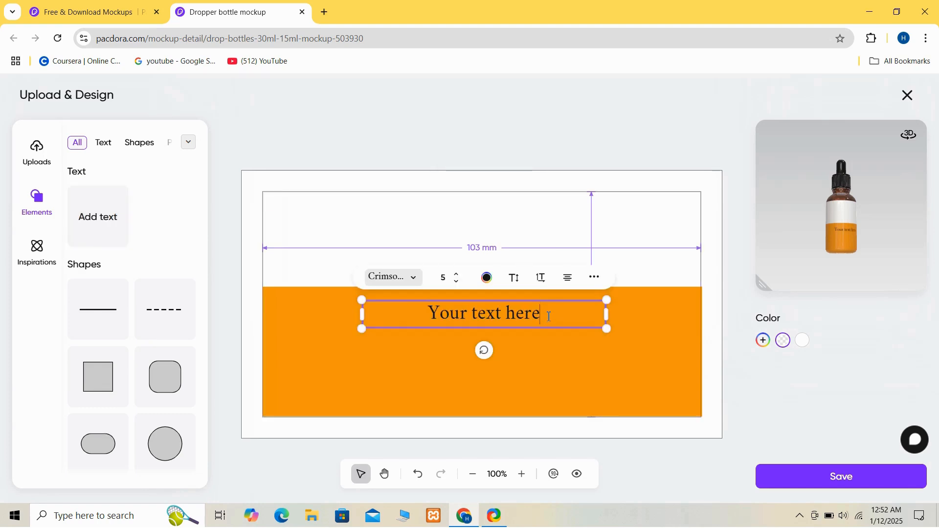
key(BackSpace)
key(BackSpace)
key(BackSpace)
key(BackSpace)
key(BackSpace)
key(BackSpace)
key(BackSpace)
key(BackSpace)
key(BackSpace)
key(BackSpace)
key(BackSpace)
key(BackSpace)
key(BackSpace)
key(BackSpace)
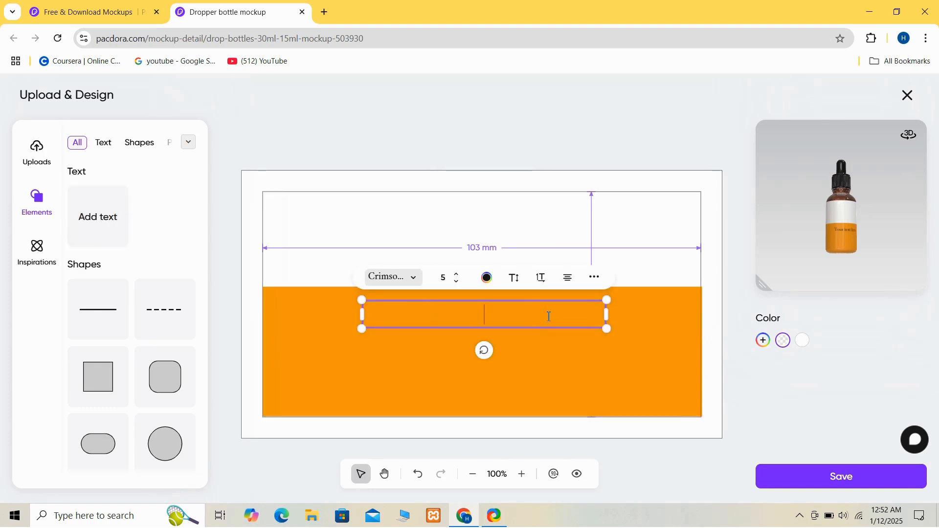
text(MOCK)
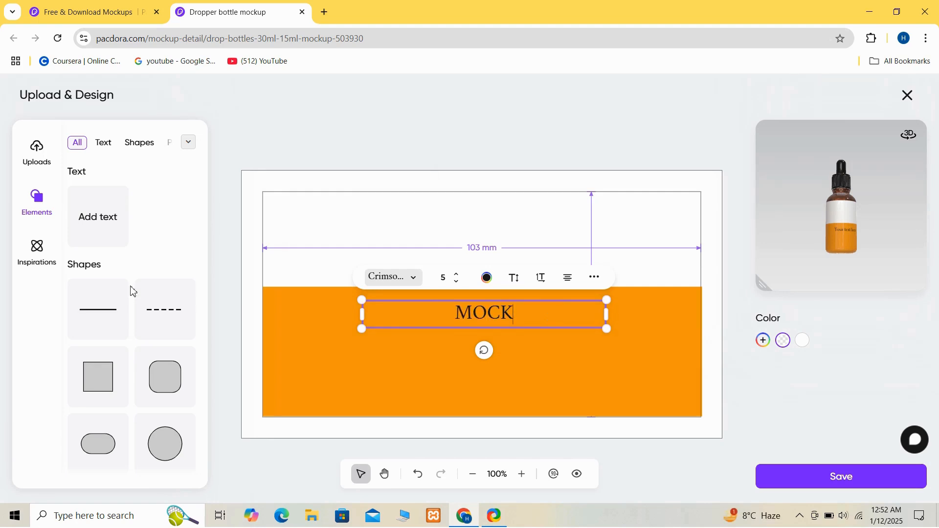
Step: Add a second text element reading "UP" and move it below MOCK on the orange block
click(99, 208)
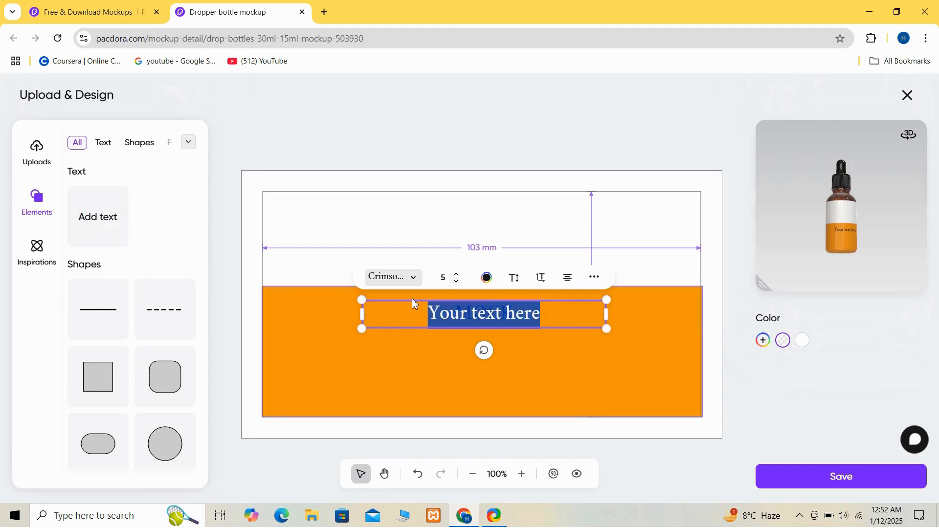
click(556, 309)
key(BackSpace)
key(BackSpace)
key(BackSpace)
key(BackSpace)
key(BackSpace)
key(BackSpace)
key(BackSpace)
key(BackSpace)
key(BackSpace)
key(BackSpace)
key(BackSpace)
key(BackSpace)
key(BackSpace)
key(BackSpace)
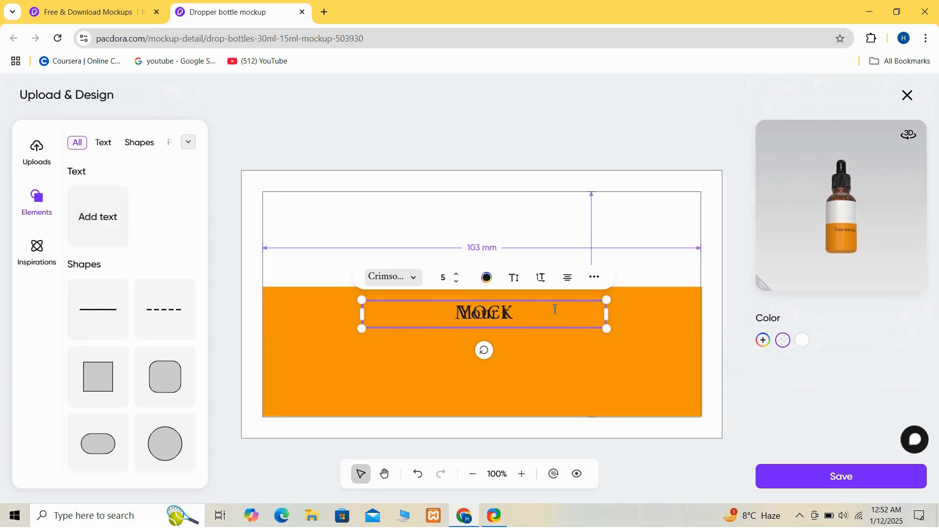
text(UP)
click(572, 386)
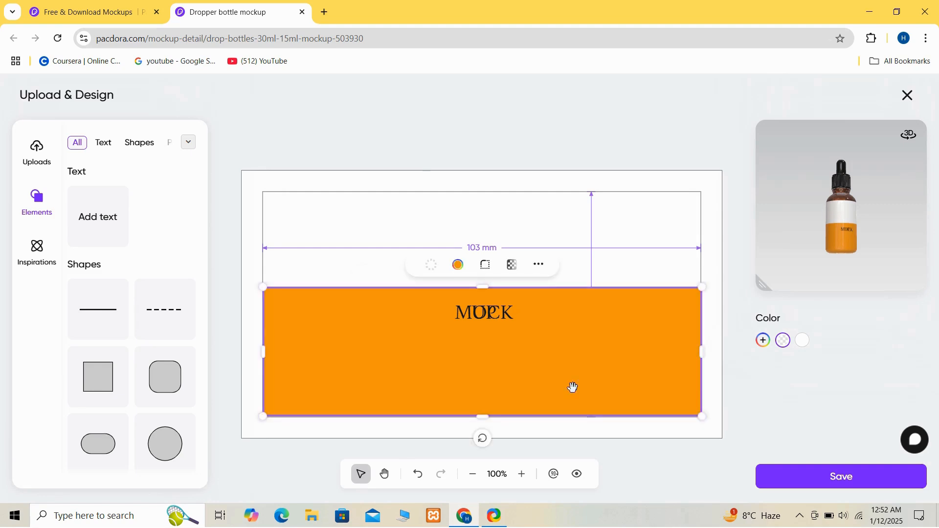
click(486, 314)
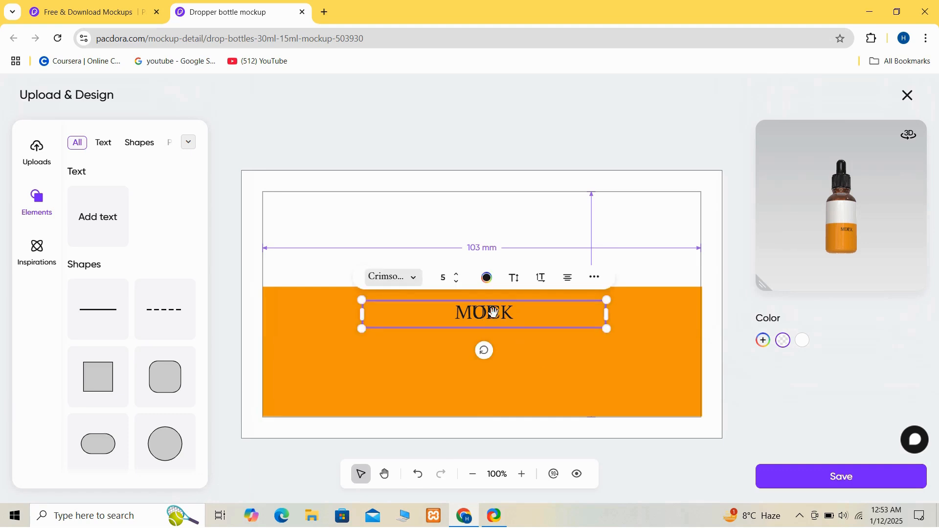
drag(489, 311, 482, 376)
Step: Change the font of both the MOCK and UP texts to RobotoCondensed-Bold
click(397, 314)
click(328, 285)
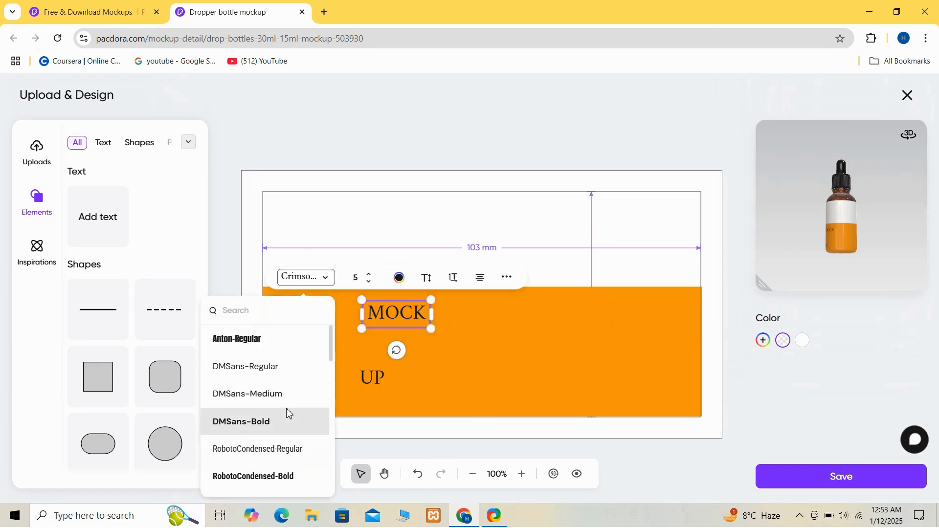
click(273, 475)
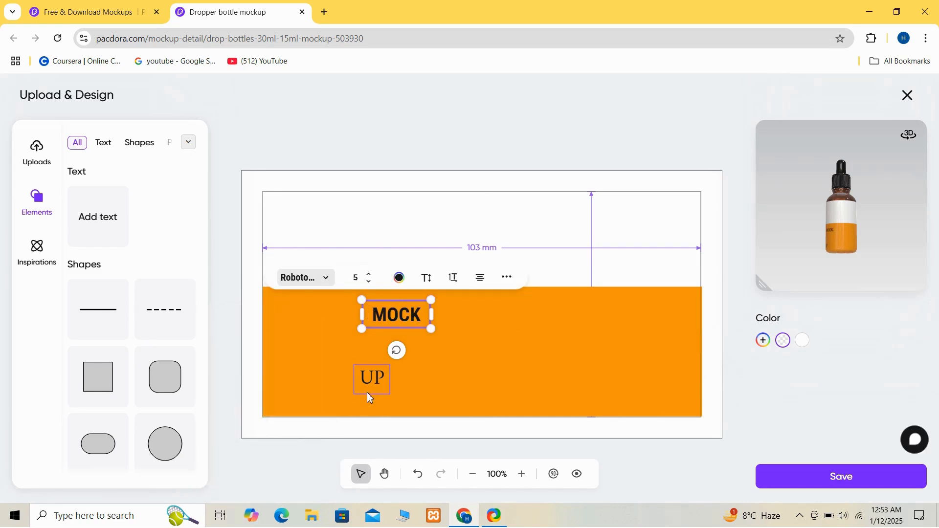
click(376, 378)
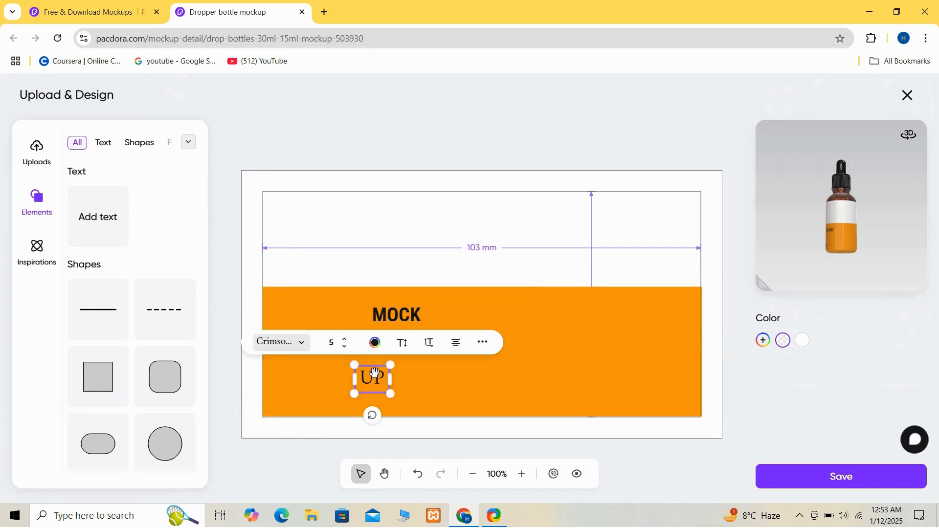
click(305, 344)
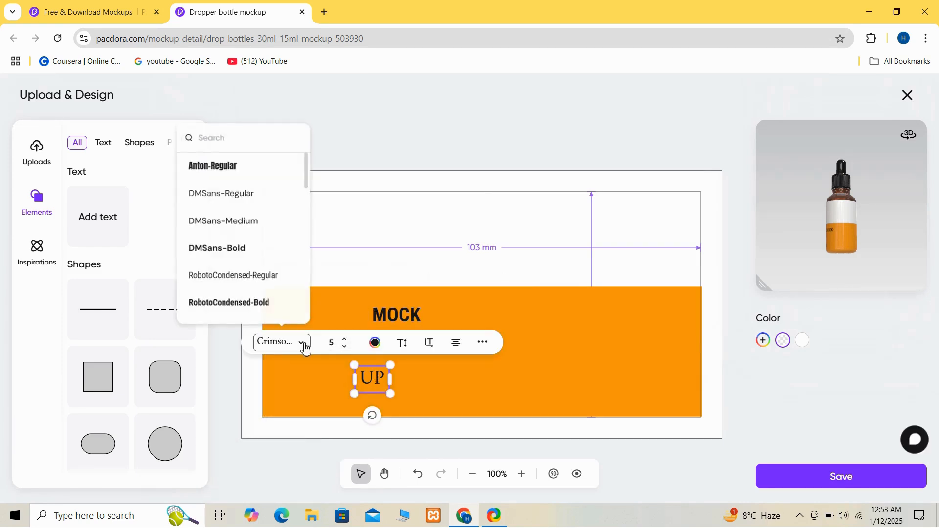
click(254, 304)
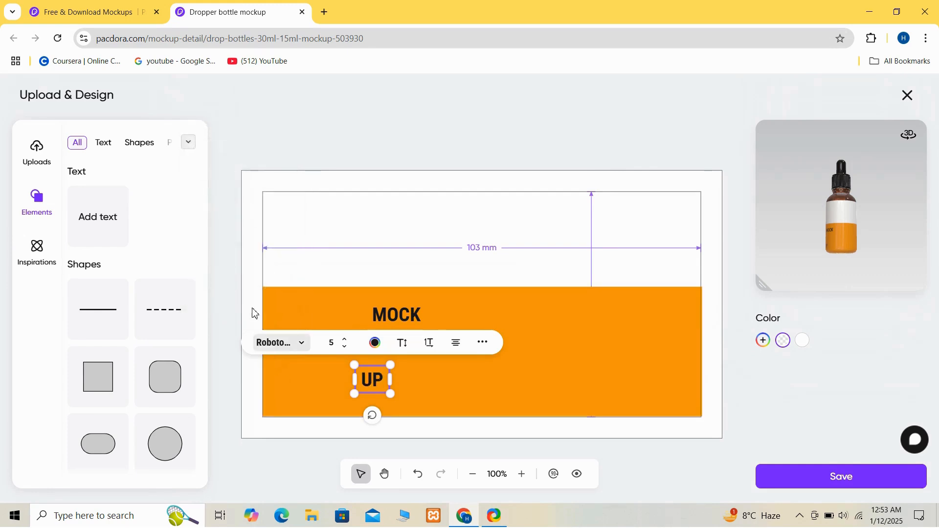
click(428, 389)
Step: Enlarge the MOCK text to size 8 and place it centrally near the orange block's upper edge
click(399, 321)
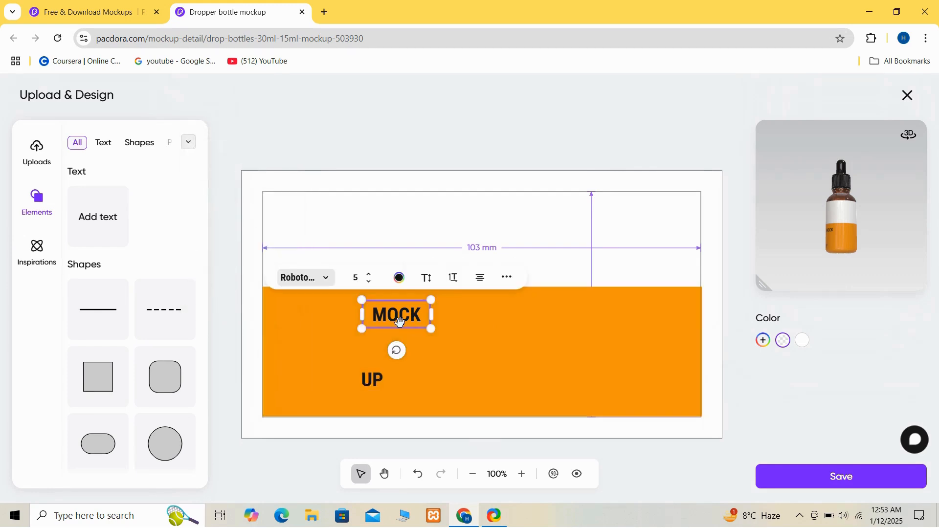
drag(400, 322, 373, 354)
drag(433, 337, 459, 331)
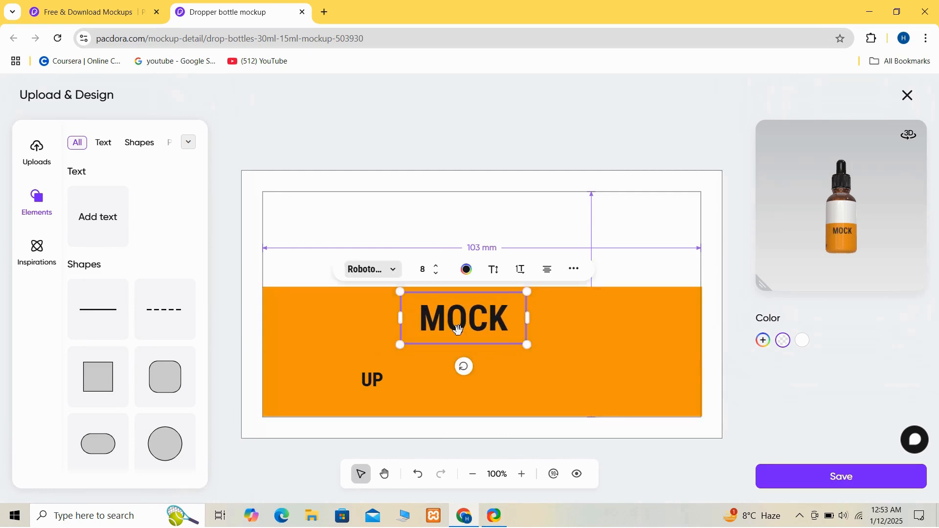
Step: Enlarge the UP text to size 10 and place it directly beneath MOCK, aligned with its left edge
click(367, 381)
drag(368, 381, 438, 367)
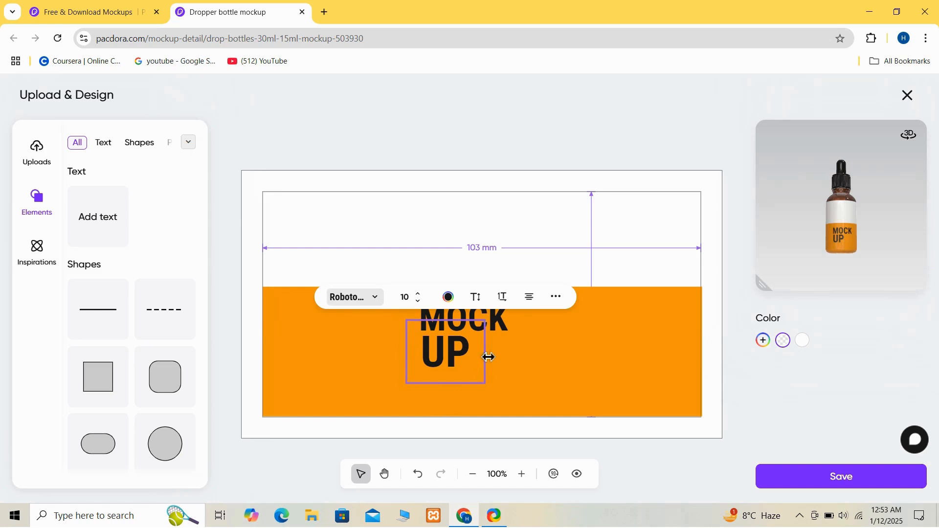
drag(488, 357, 480, 357)
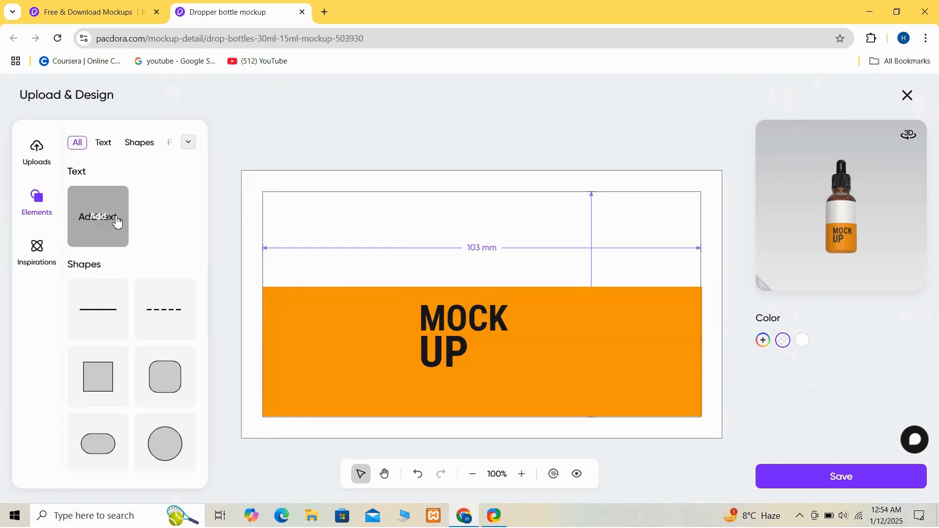
Step: Add a text element reading "FREE" and move it to the middle of the white area above the orange block
click(117, 222)
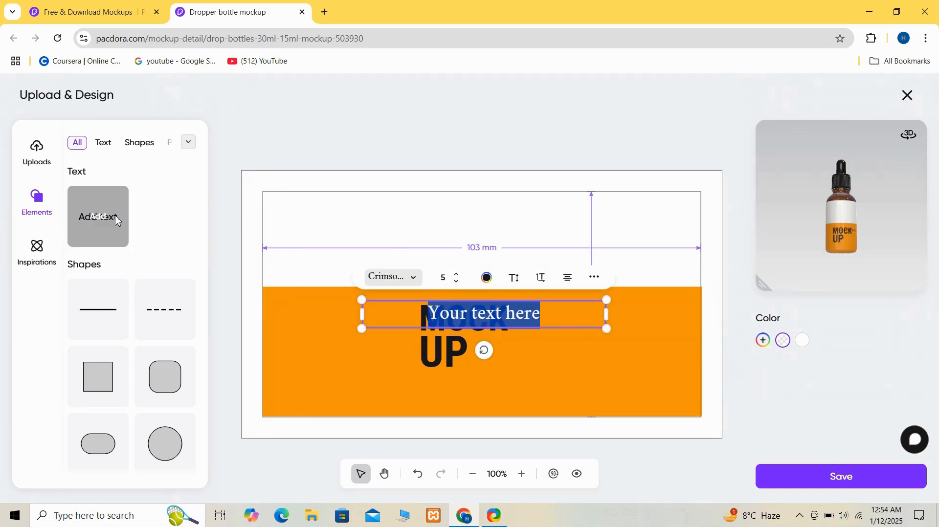
click(563, 313)
key(BackSpace)
key(BackSpace)
key(BackSpace)
key(BackSpace)
key(BackSpace)
key(BackSpace)
key(BackSpace)
key(BackSpace)
key(BackSpace)
key(BackSpace)
key(BackSpace)
key(BackSpace)
key(BackSpace)
key(BackSpace)
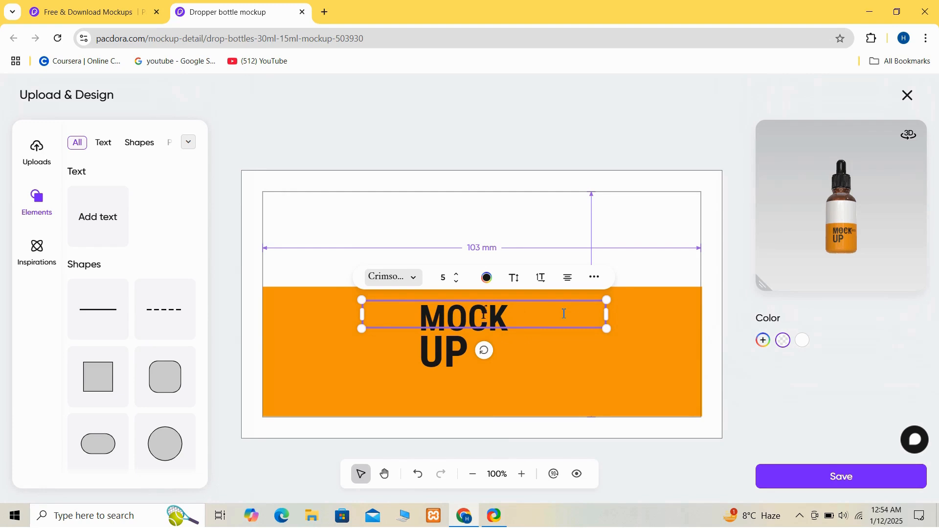
text(FREE)
click(713, 272)
click(473, 316)
drag(472, 315, 461, 222)
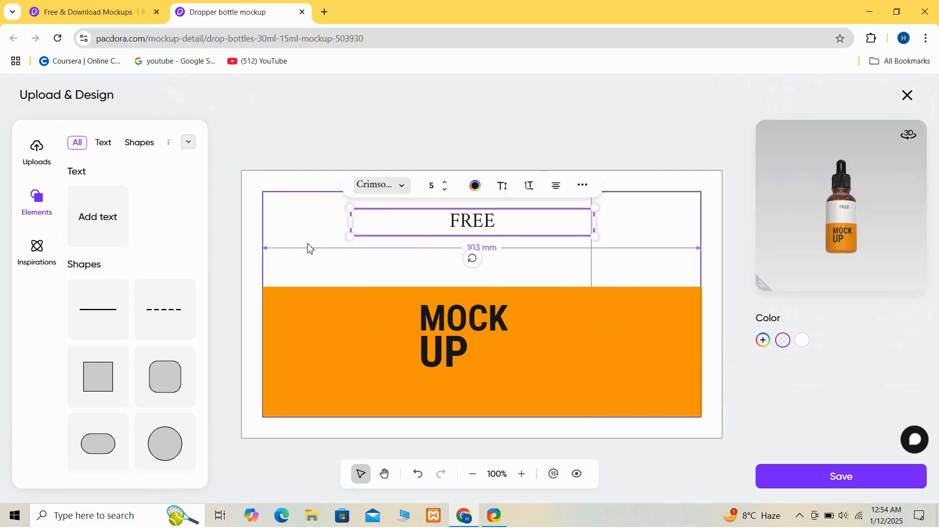
Step: Add another text element reading "DROPPER" to the label
click(111, 214)
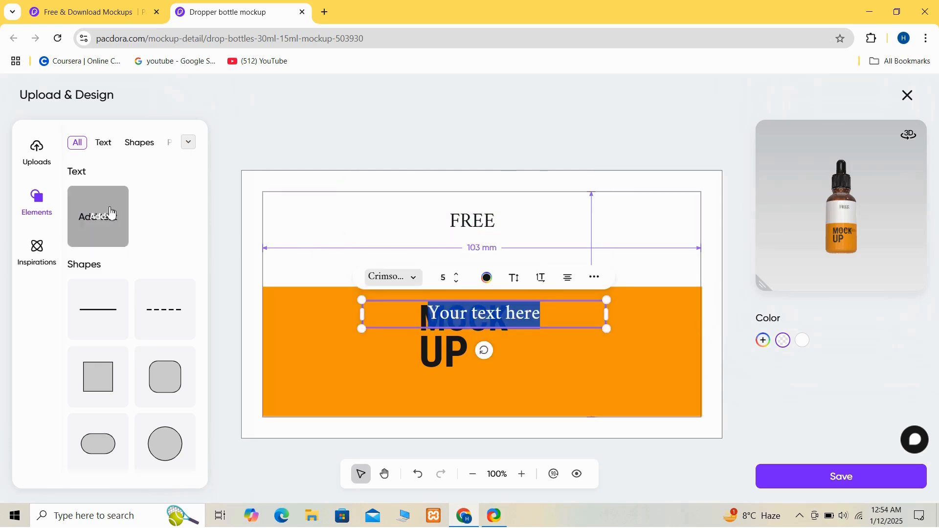
click(554, 311)
key(BackSpace)
key(BackSpace)
key(BackSpace)
key(BackSpace)
key(BackSpace)
key(BackSpace)
key(BackSpace)
key(BackSpace)
key(BackSpace)
key(BackSpace)
key(BackSpace)
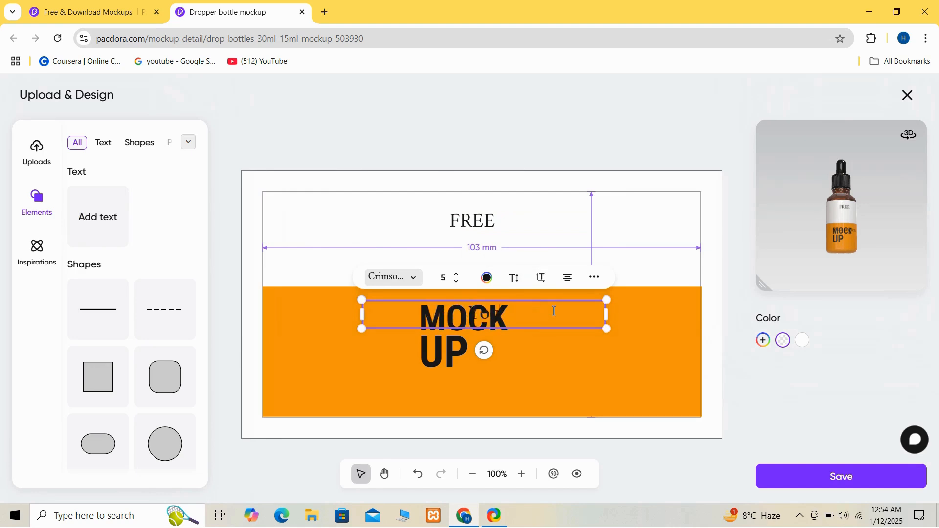
text(MOCKUP)
text(PER)
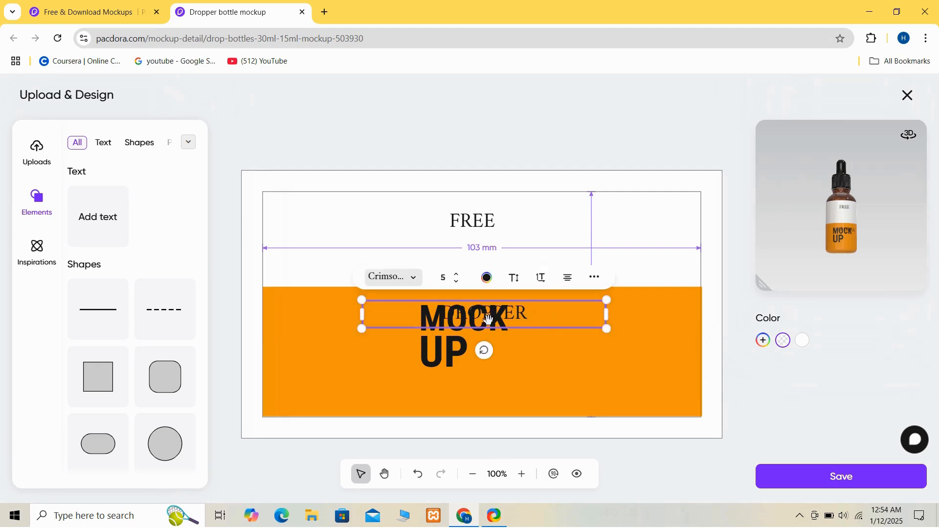
Step: Move DROPPER directly beneath FREE and add another text element reading "BOTTLE" to the label
drag(482, 301, 478, 245)
click(97, 216)
double_click(517, 307)
click(548, 318)
key(BackSpace)
key(BackSpace)
key(BackSpace)
key(BackSpace)
key(BackSpace)
key(BackSpace)
key(BackSpace)
key(BackSpace)
key(BackSpace)
key(BackSpace)
key(BackSpace)
key(BackSpace)
key(BackSpace)
key(BackSpace)
text(BOTTLE)
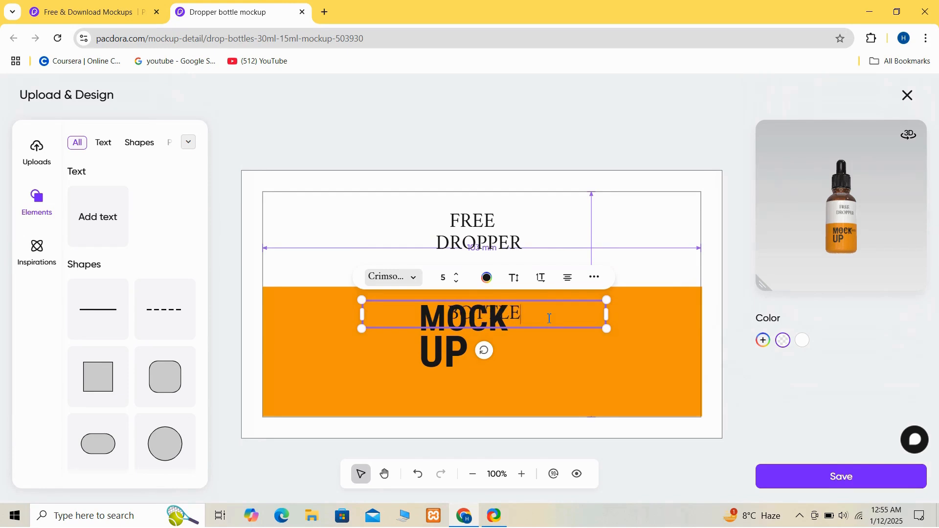
Step: Move BOTTLE beneath DROPPER in the white area and set its font to RobotoCondensed-Bold
drag(482, 316, 465, 266)
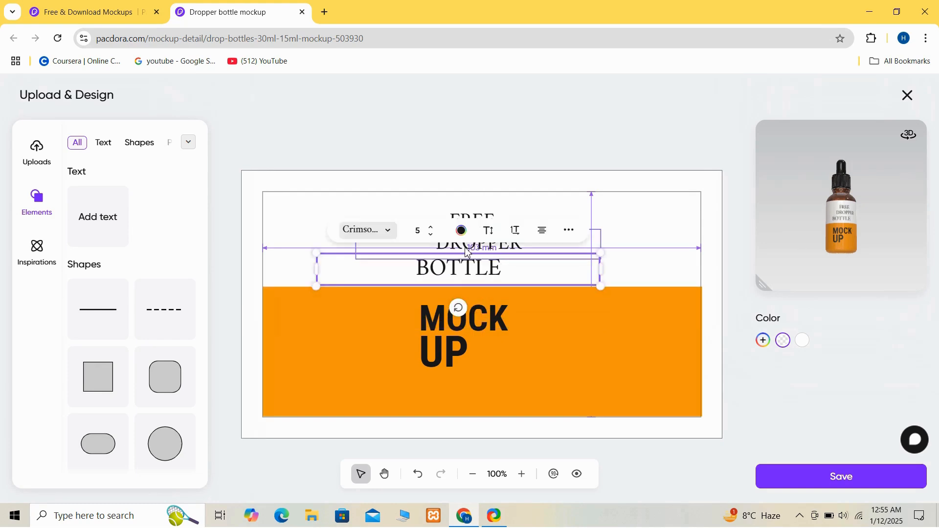
click(386, 232)
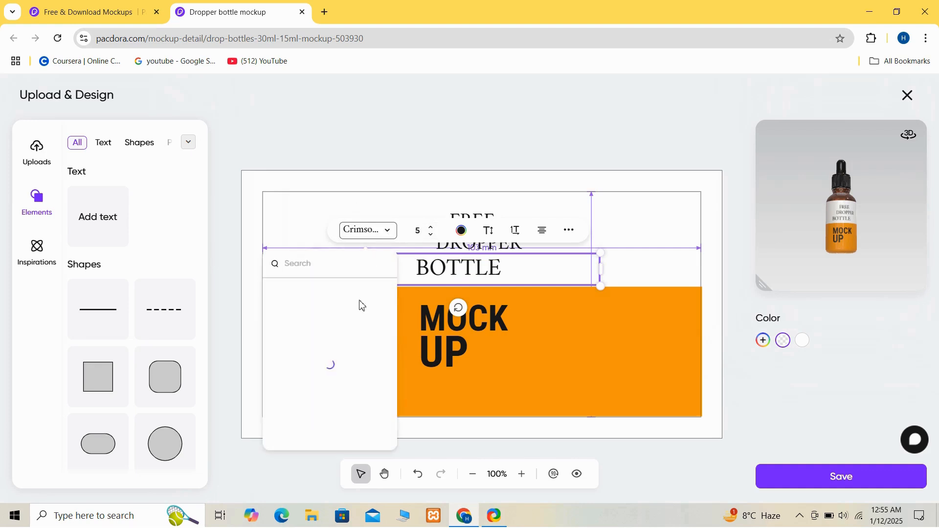
click(334, 429)
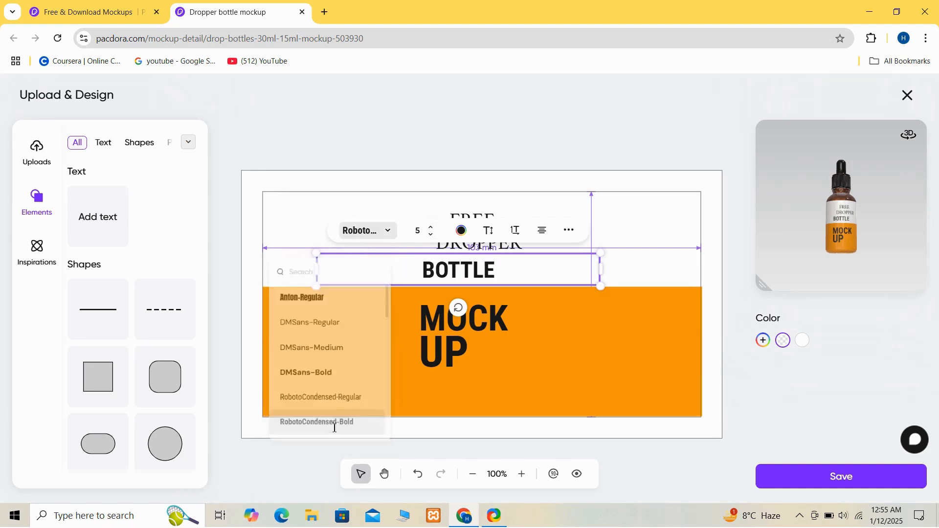
Step: Set the font of the DROPPER and FREE texts to RobotoCondensed-Bold
click(474, 245)
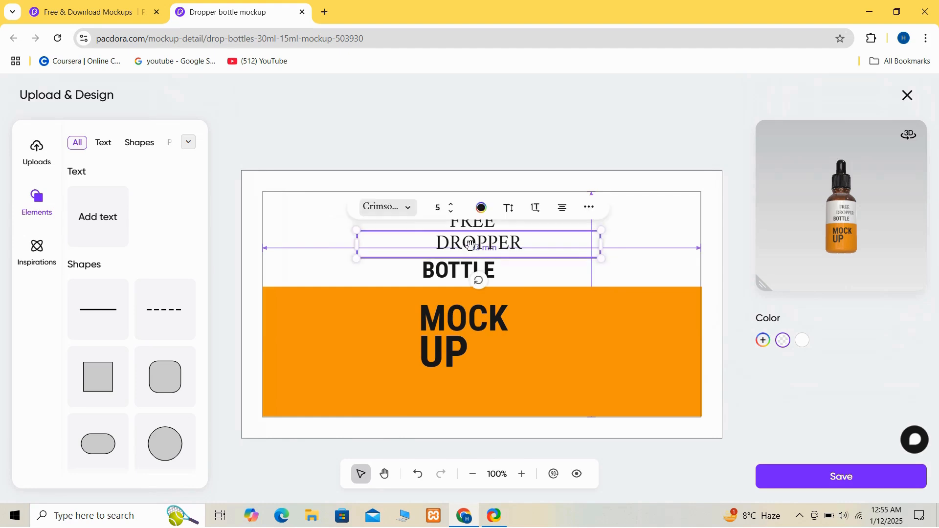
click(413, 216)
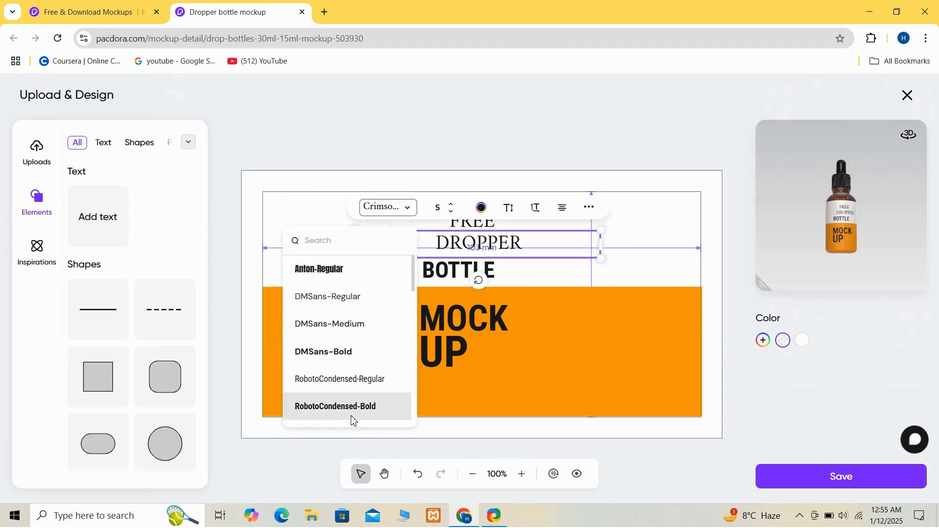
click(350, 417)
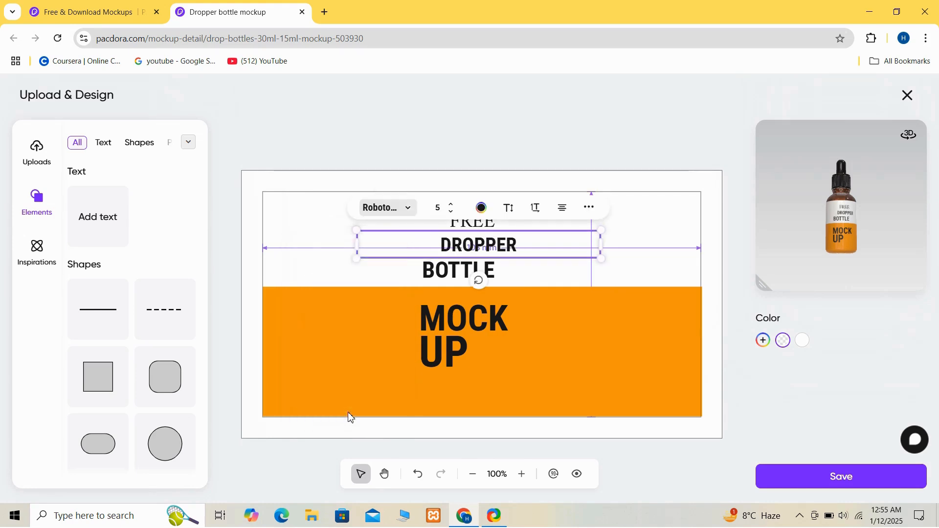
click(477, 226)
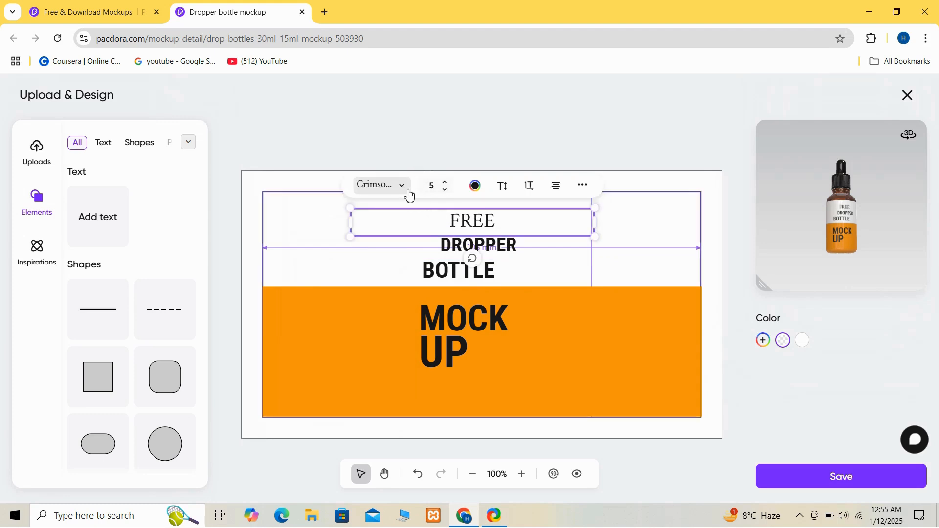
click(407, 195)
click(351, 383)
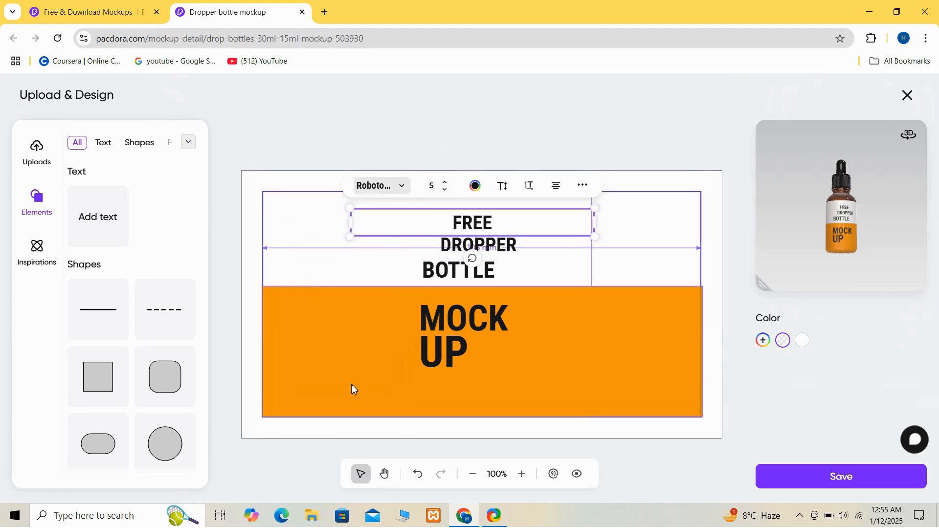
Step: Shift DROPPER to line up above BOTTLE and enlarge it slightly to roughly match BOTTLE's width
click(513, 245)
drag(508, 244, 484, 245)
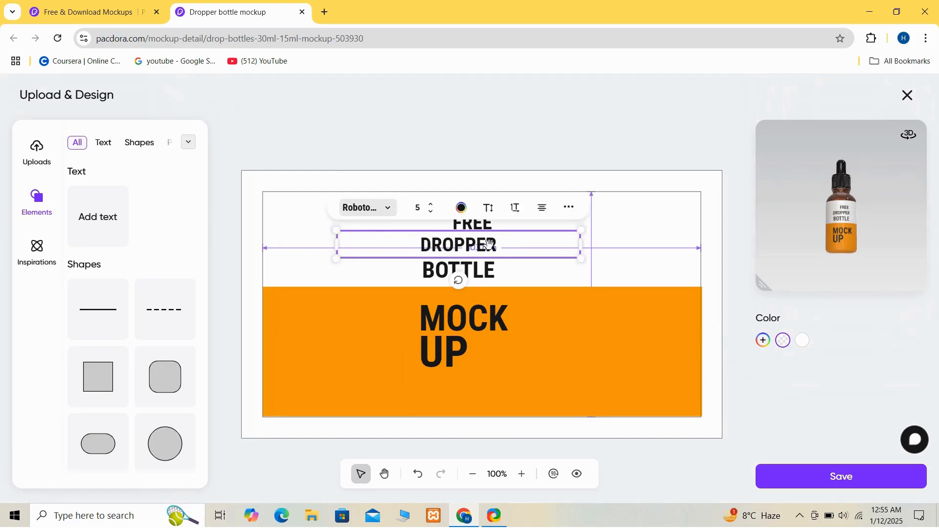
drag(340, 235, 333, 234)
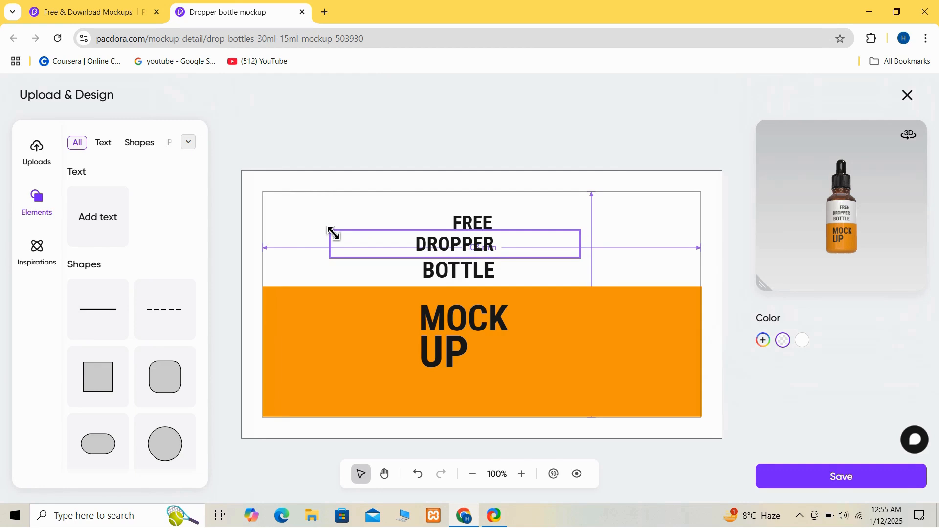
drag(334, 234, 326, 233)
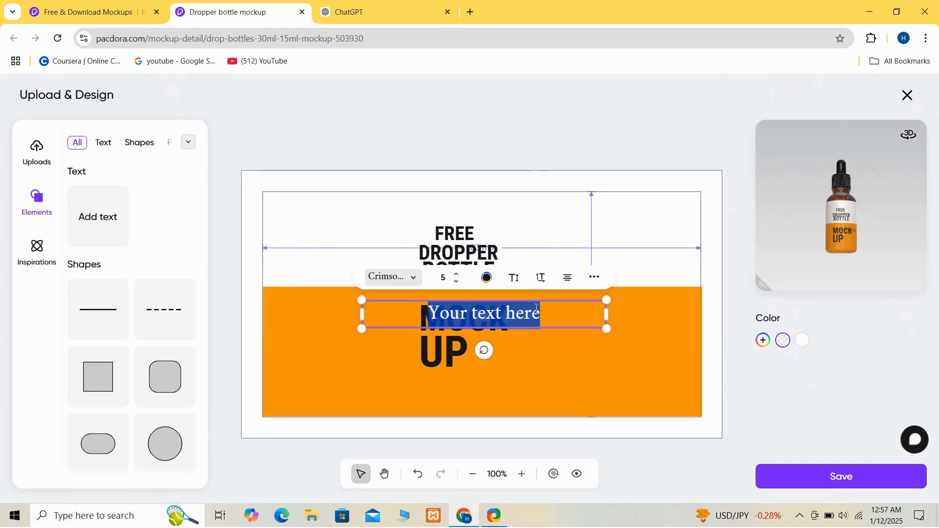
Step: Replace the new text element's placeholder with the copied paragraph describing a dropper bottle
click(549, 311)
key(BackSpace)
key(BackSpace)
key(BackSpace)
key(BackSpace)
key(BackSpace)
key(BackSpace)
key(BackSpace)
key(BackSpace)
key(BackSpace)
key(BackSpace)
key(BackSpace)
key(BackSpace)
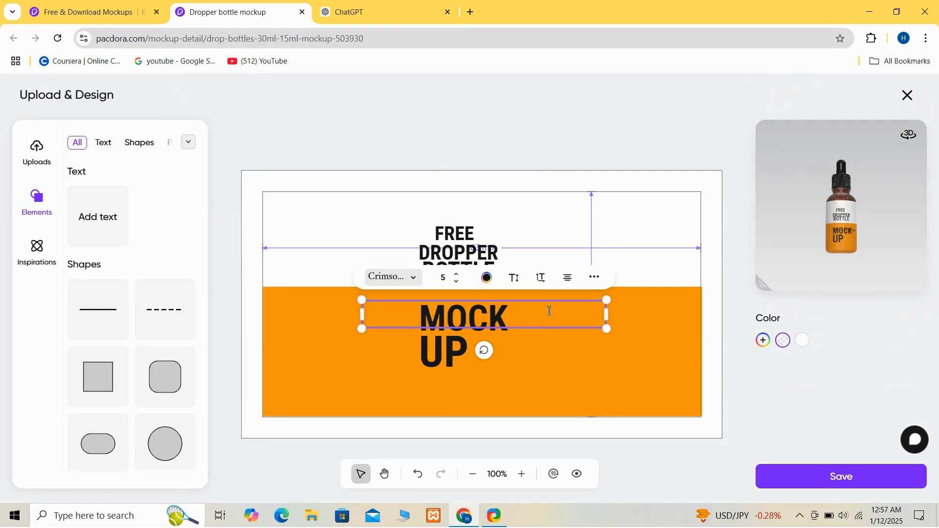
key(ctrl+v)
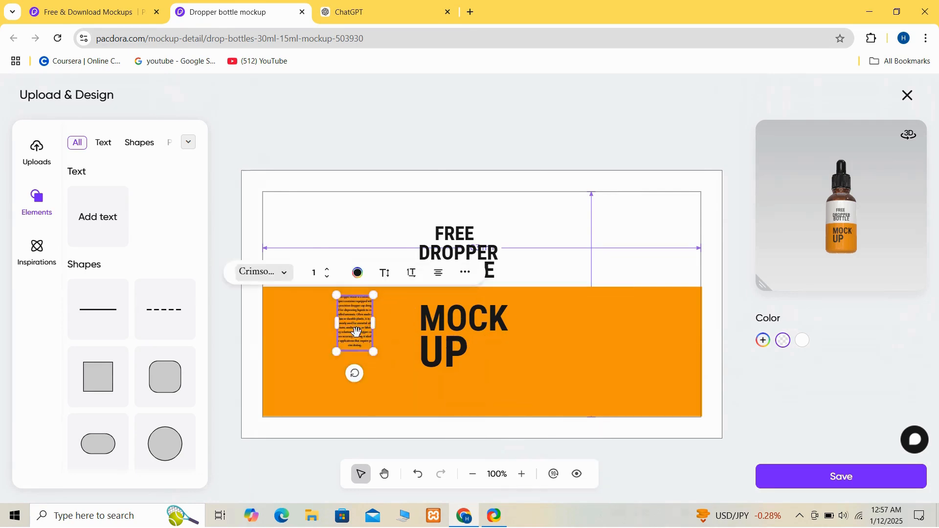
Step: Move the small dropper bottle description beside UP on the orange block and widen its text box
drag(356, 331, 488, 373)
drag(505, 366, 529, 350)
click(562, 360)
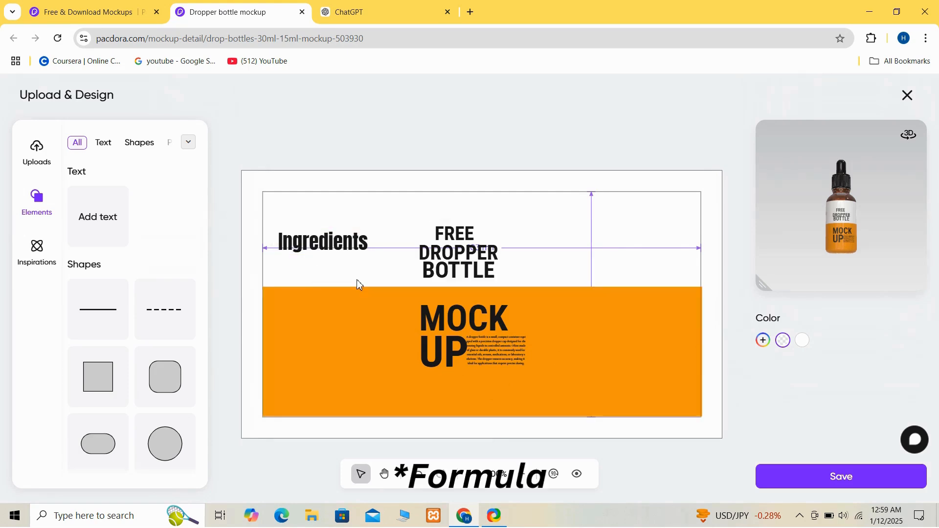
Step: Reduce the Ingredients heading to size 4 and add a text element containing the copied dropper bottle ingredients paragraph
click(320, 245)
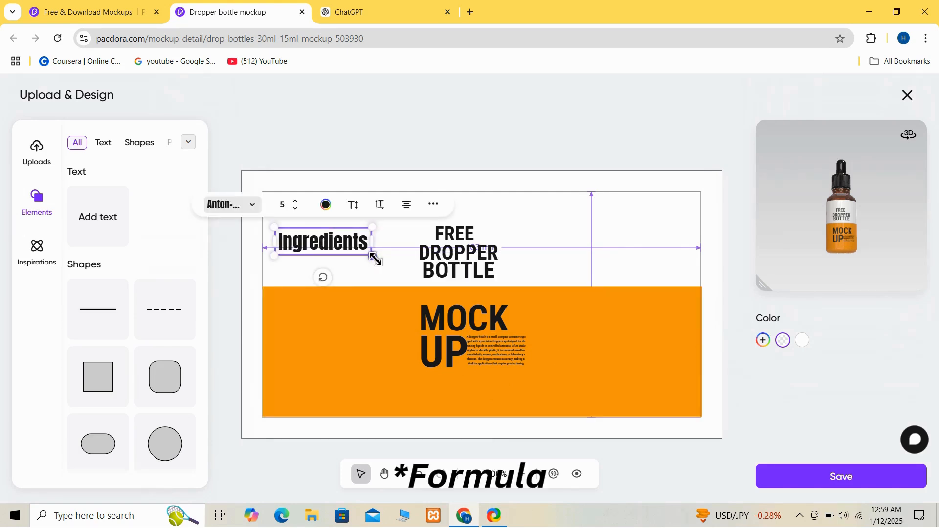
drag(373, 256, 364, 255)
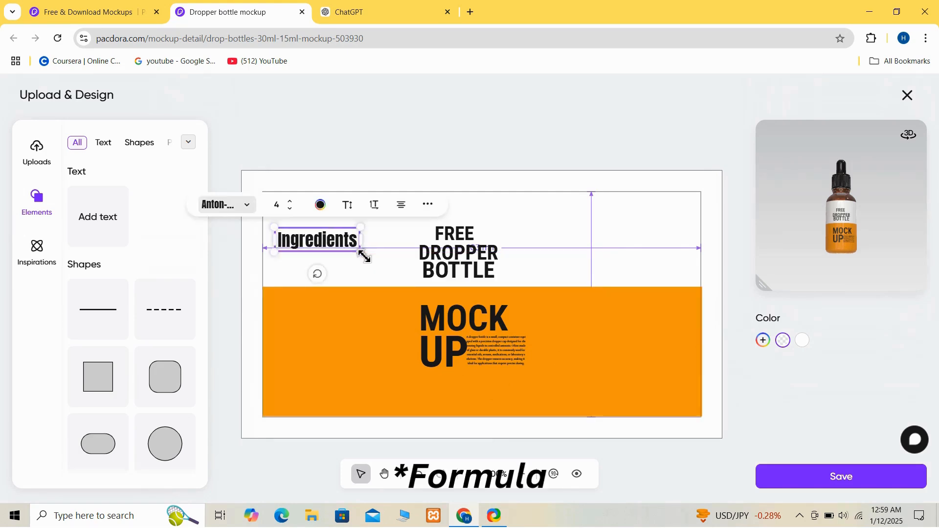
click(87, 220)
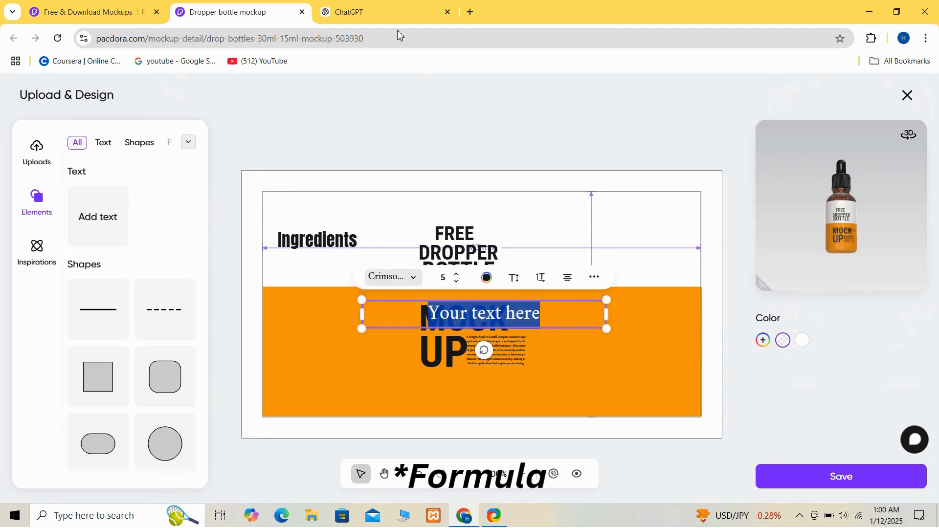
key(ctrl+v)
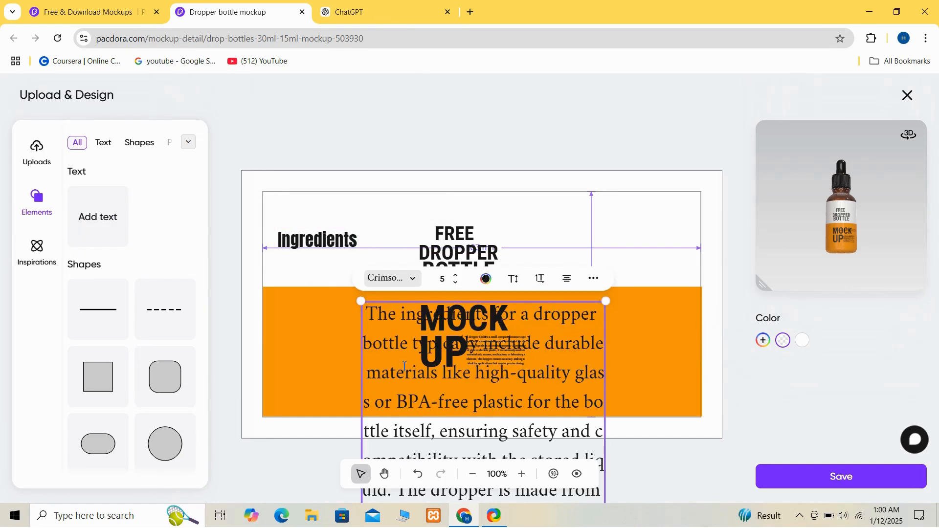
click(296, 346)
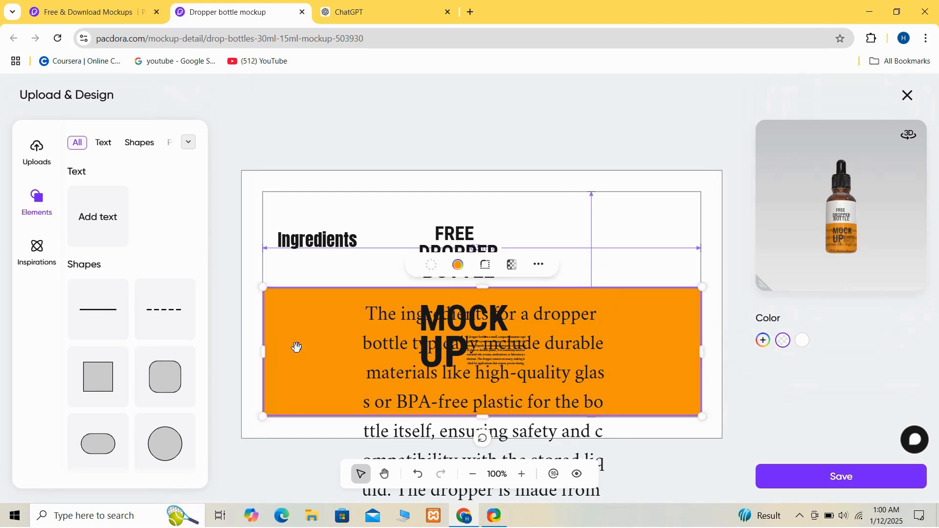
click(403, 361)
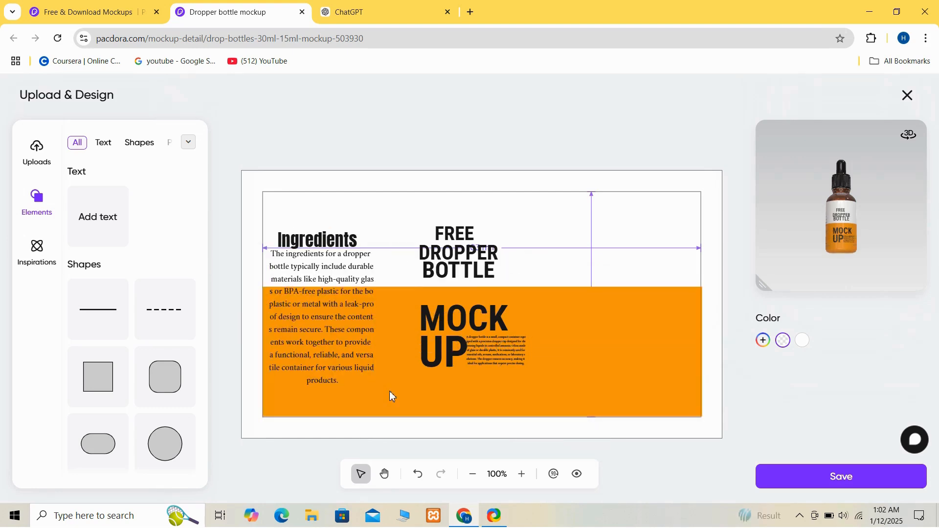
Step: Shrink the ingredients paragraph slightly and position it beneath the Ingredients heading with a small gap
click(389, 391)
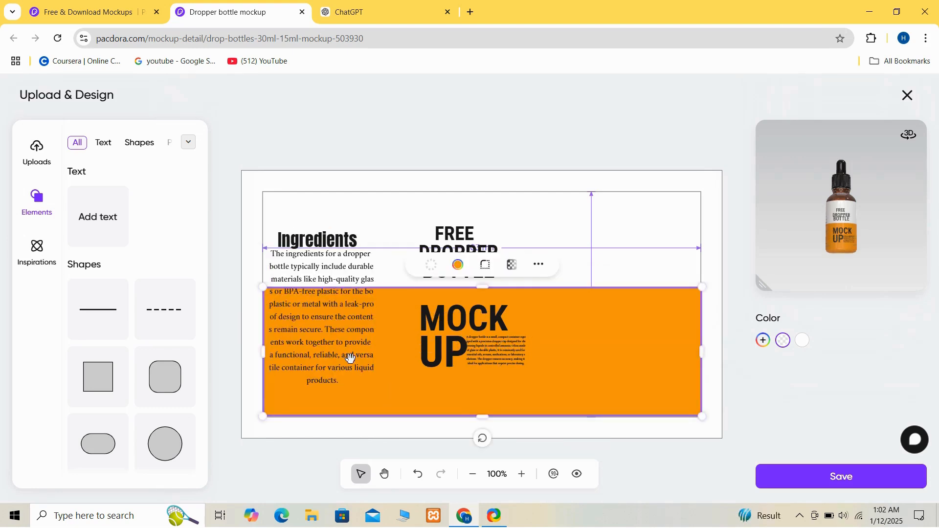
click(350, 358)
drag(348, 357, 342, 361)
drag(374, 394, 365, 385)
Step: Change the Ingredients heading text to "Formula"
double_click(348, 241)
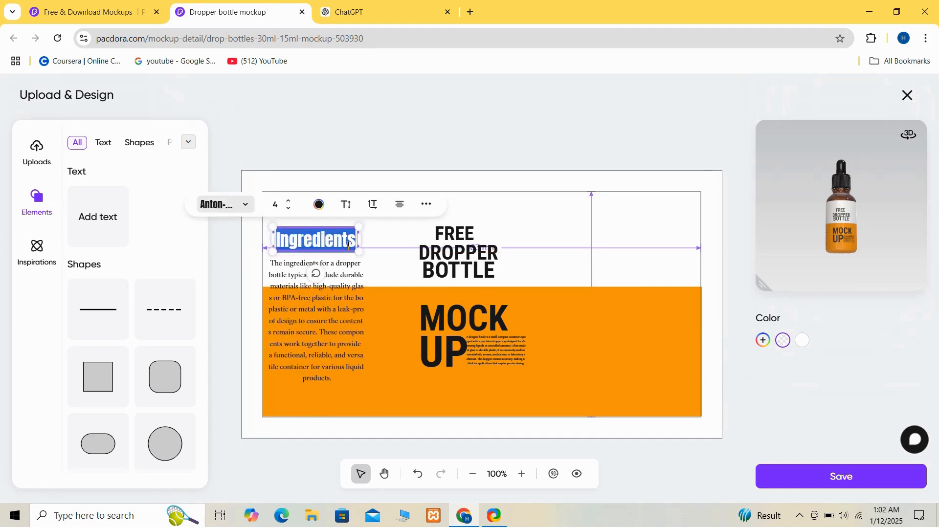
key(BackSpace)
text(Formula)
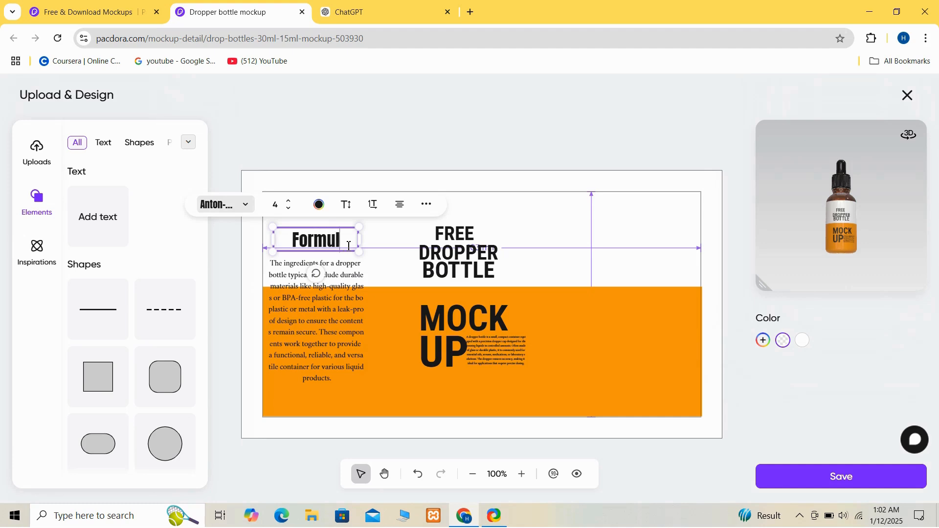
click(398, 308)
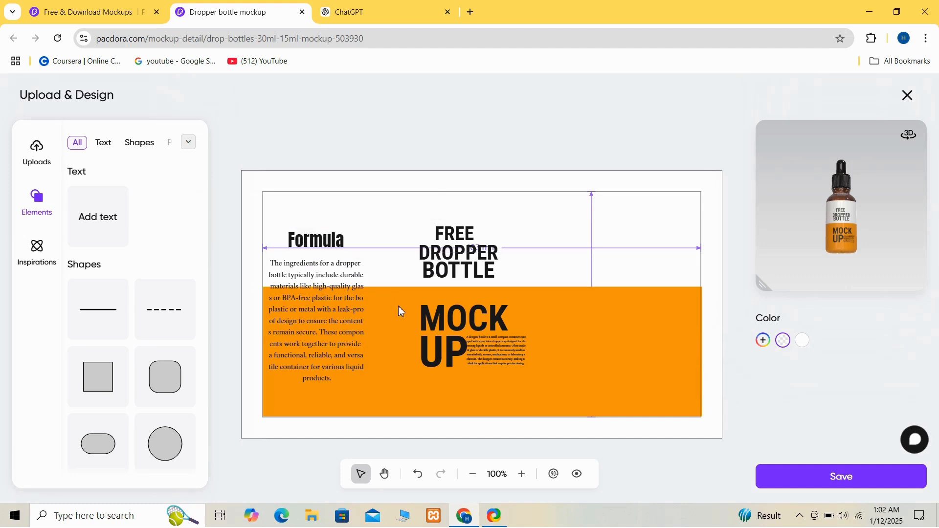
Step: Add a text element reading "HOW TO USE ?" to the label
click(126, 234)
click(108, 232)
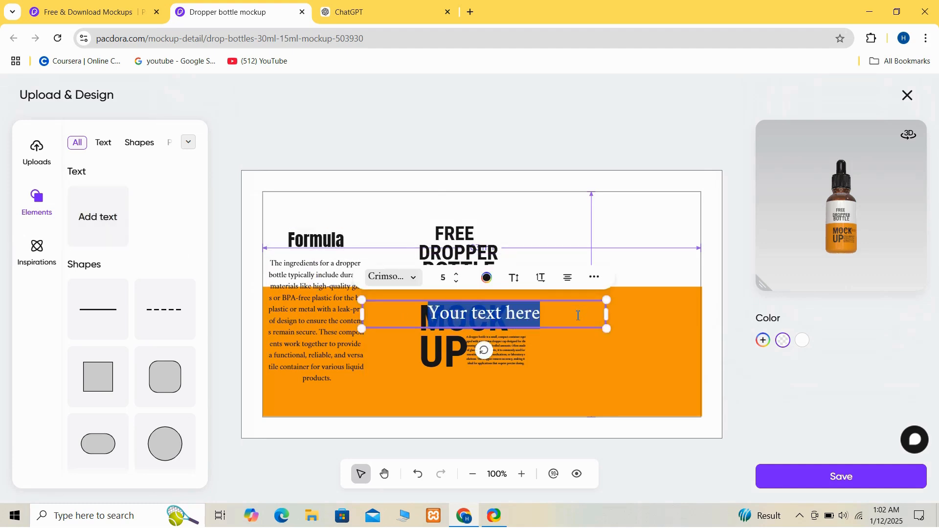
key(BackSpace)
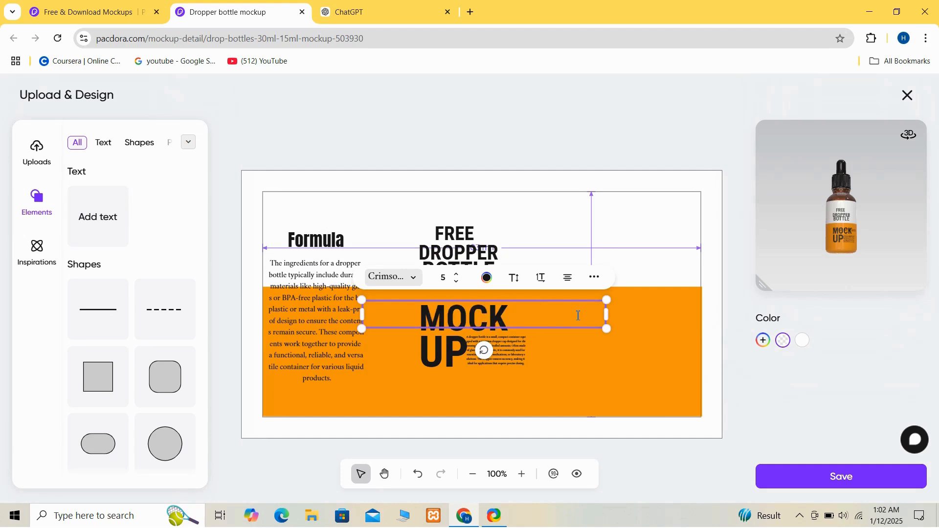
text(HOW TO USE?)
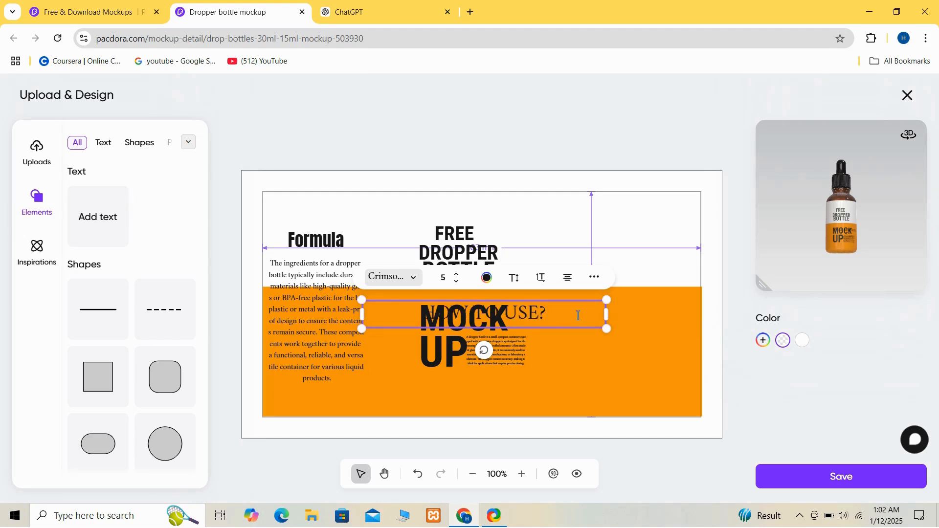
click(542, 313)
Step: Set the HOW TO USE ? heading's font to Anton-Regular and move it to the right part of the white area
click(418, 283)
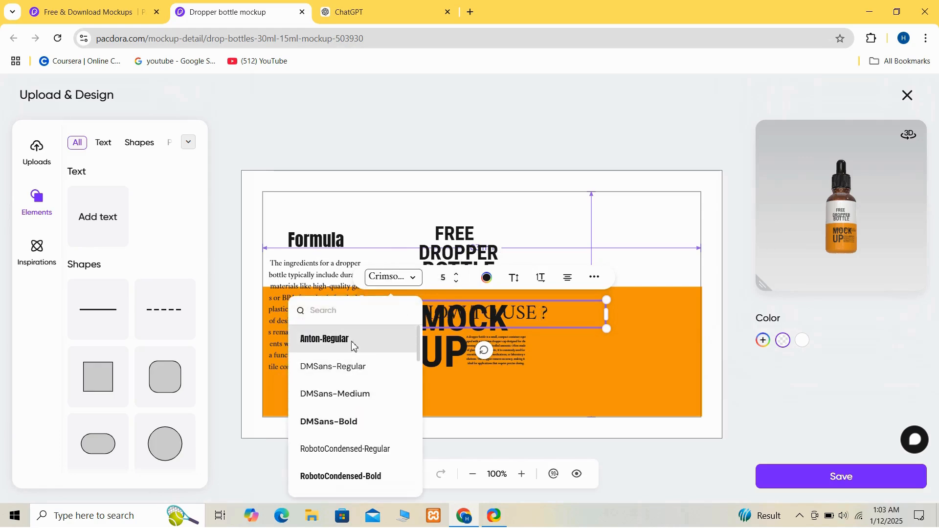
click(353, 346)
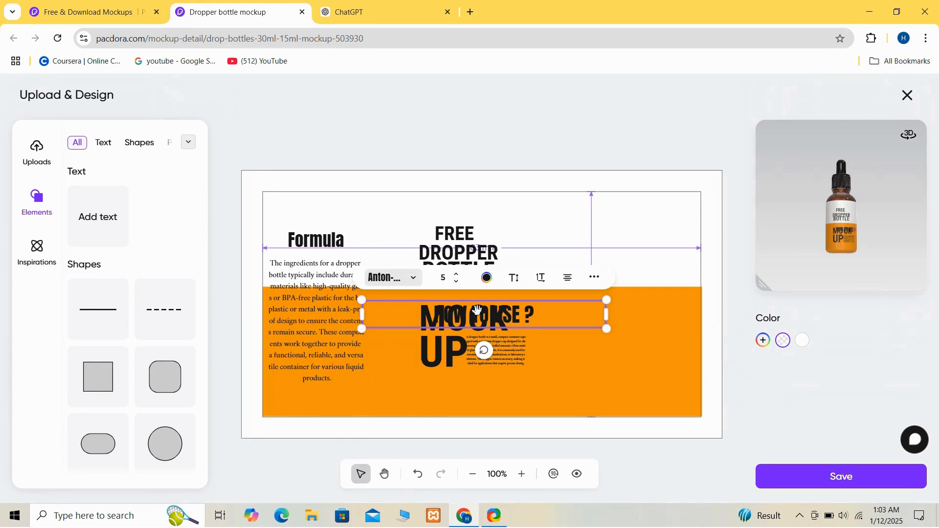
drag(475, 314, 621, 243)
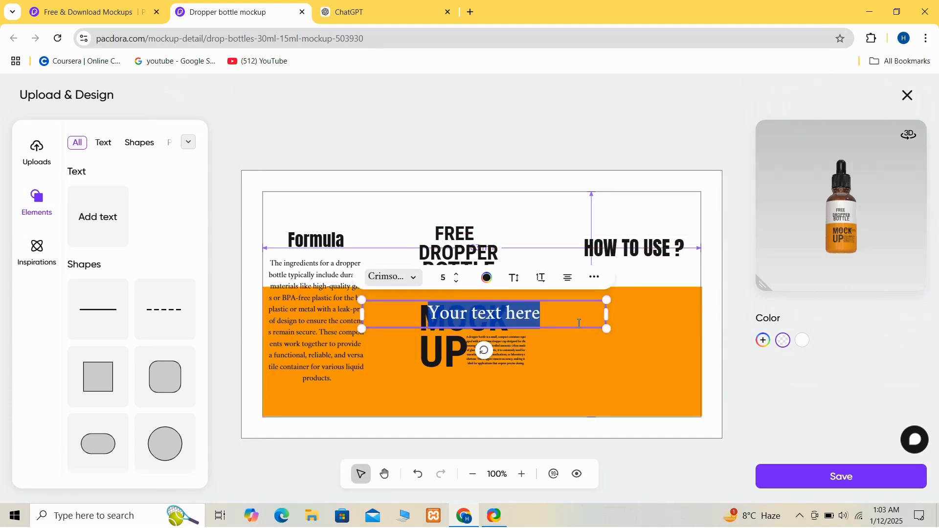
Step: Replace the new text element's placeholder with the copied instructions for using a dropper bottle
click(579, 322)
key(BackSpace)
key(BackSpace)
key(BackSpace)
key(BackSpace)
key(BackSpace)
key(BackSpace)
key(BackSpace)
key(BackSpace)
key(BackSpace)
key(BackSpace)
key(BackSpace)
key(BackSpace)
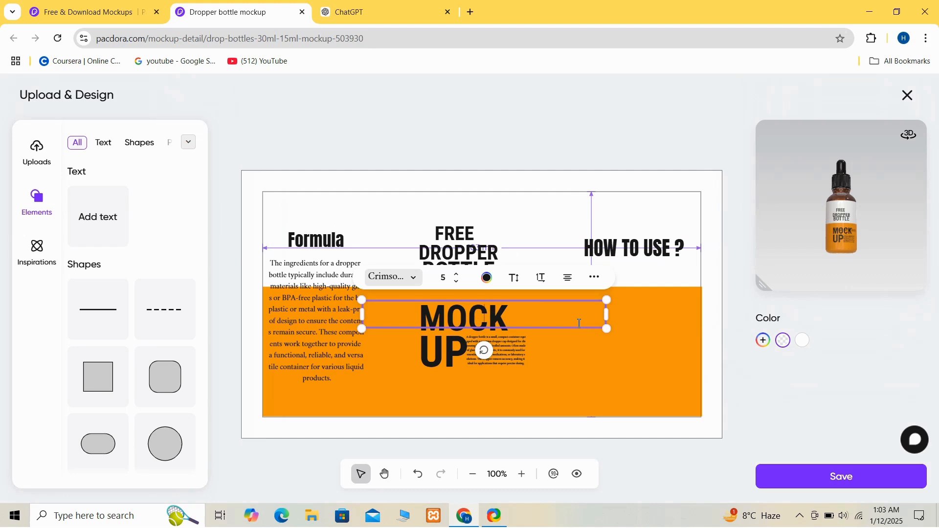
key(ctrl+v)
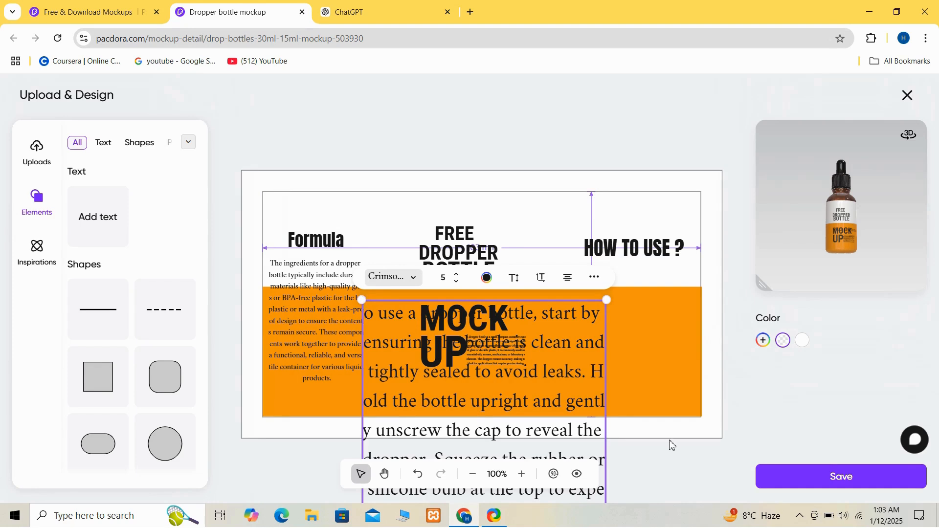
Step: Shrink the usage instructions to size 1 and place them in a narrow column beneath the HOW TO USE ? heading
click(660, 394)
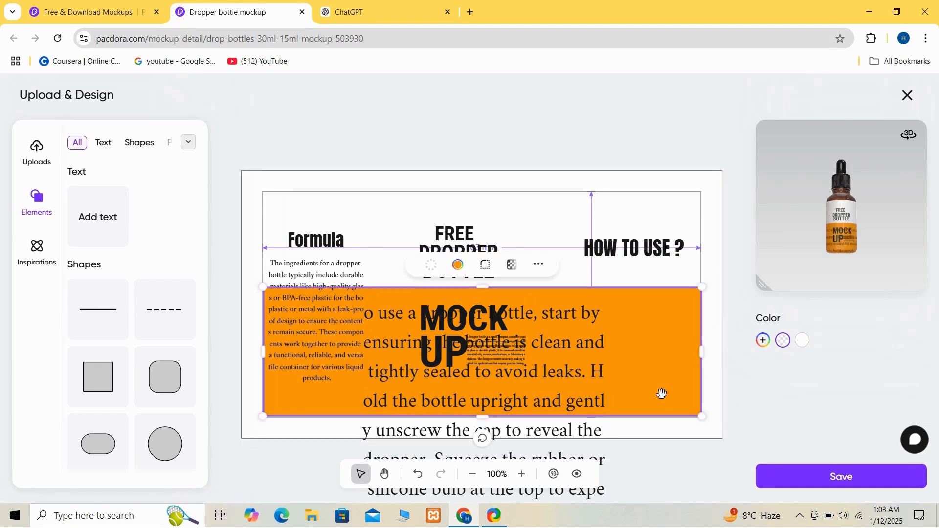
click(507, 397)
drag(628, 350, 629, 351)
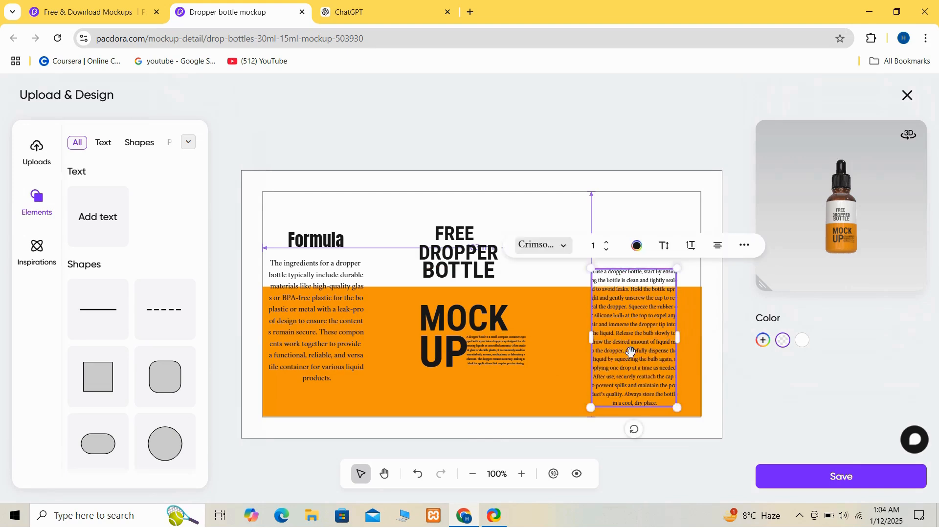
Step: Move the HOW TO USE ? heading slightly higher in the label's white area
click(598, 228)
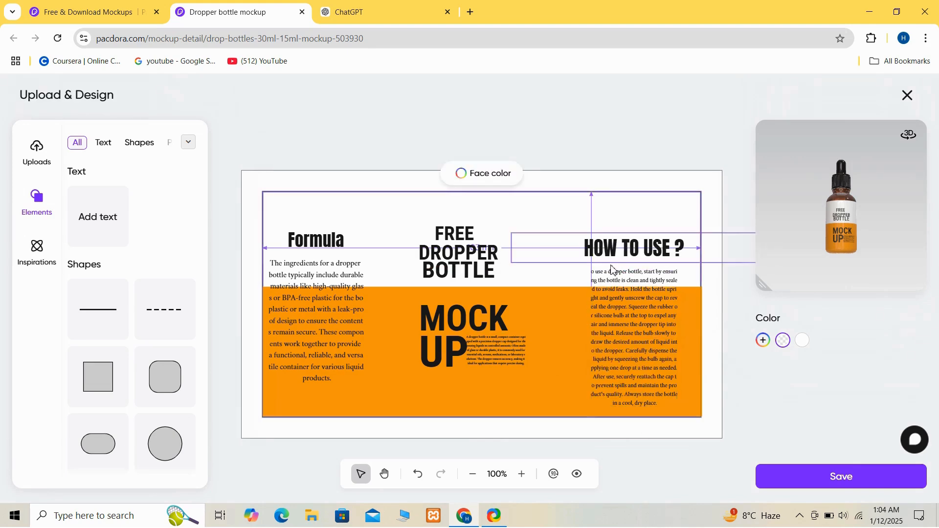
drag(613, 255, 607, 238)
click(620, 323)
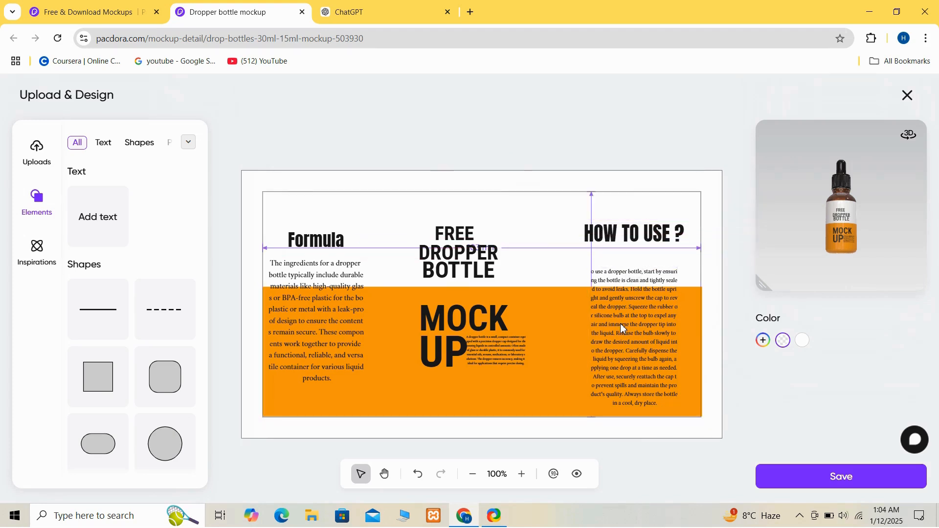
Step: Raise the usage instructions to sit just below the HOW TO USE ? heading and enlarge their text box slightly
click(620, 304)
drag(618, 300, 618, 284)
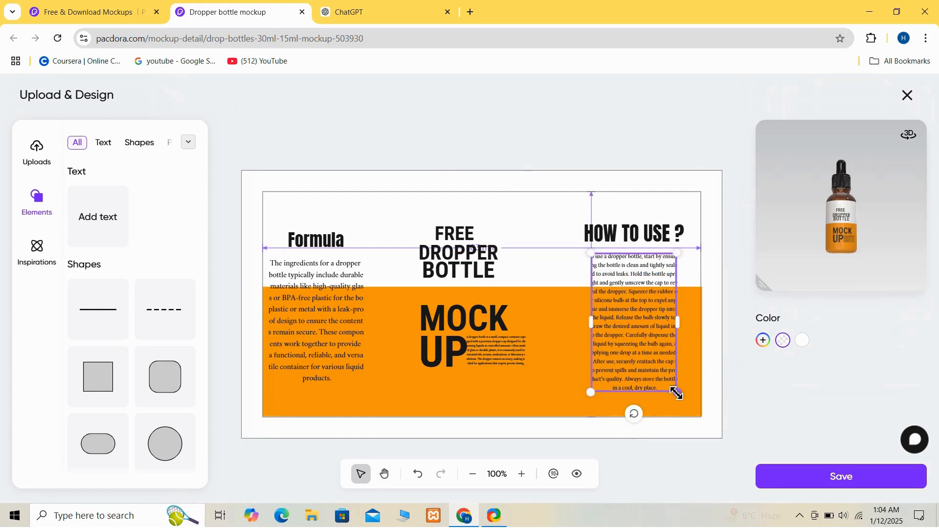
drag(676, 391, 682, 393)
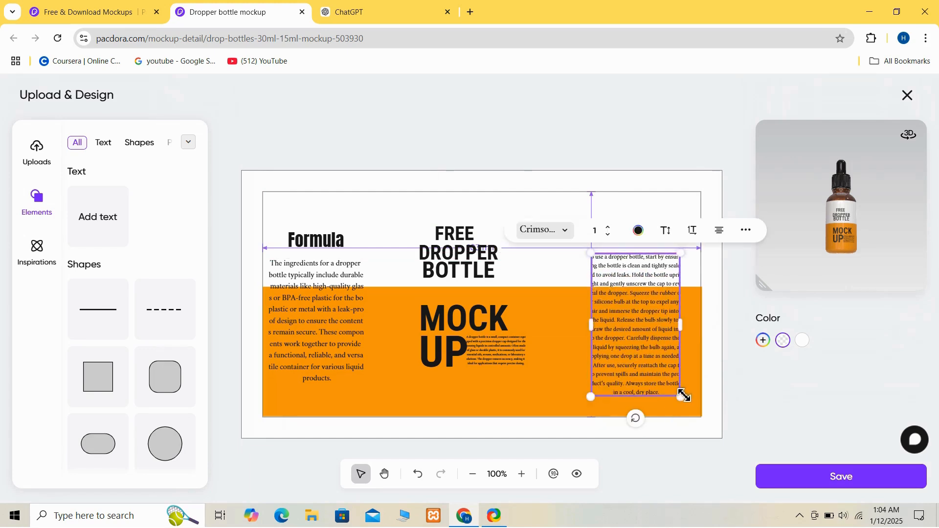
click(570, 331)
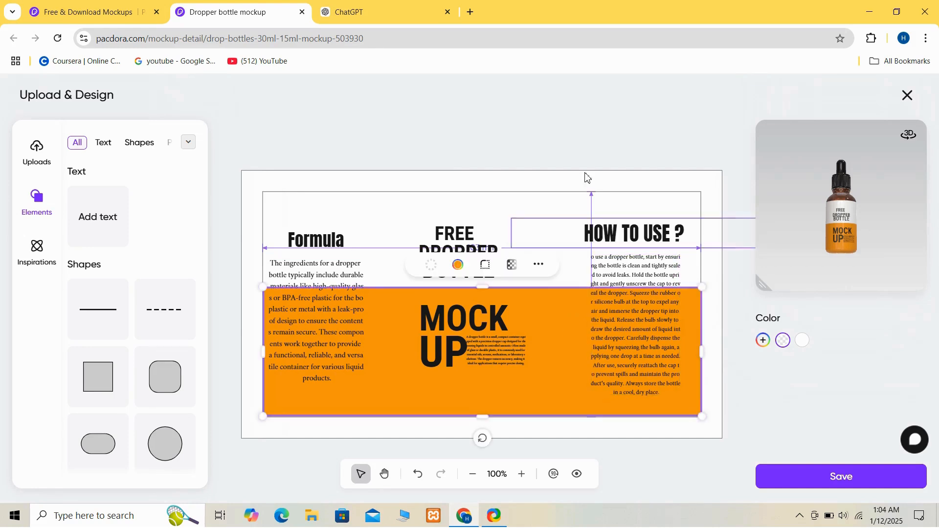
click(592, 135)
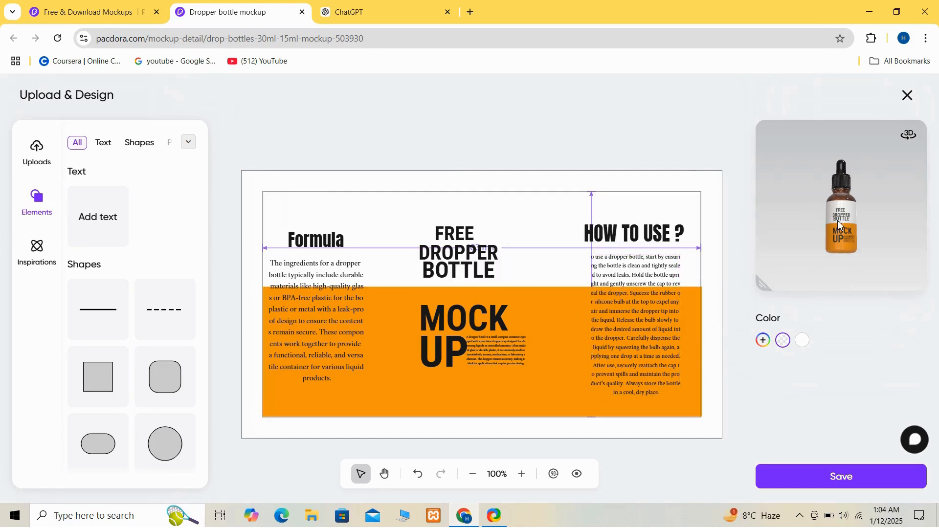
Step: Check the label on the bottle preview, save the design, and open the mockup in the 3D Design editor
mouse_move(840, 225)
mouse_down()
mouse_move(766, 222)
mouse_move(864, 229)
mouse_move(754, 237)
mouse_move(840, 239)
mouse_up()
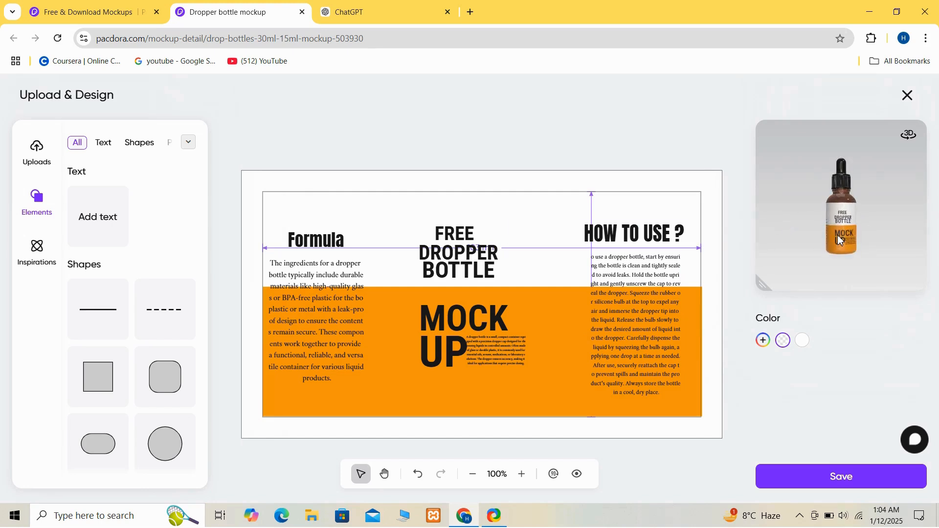
click(839, 477)
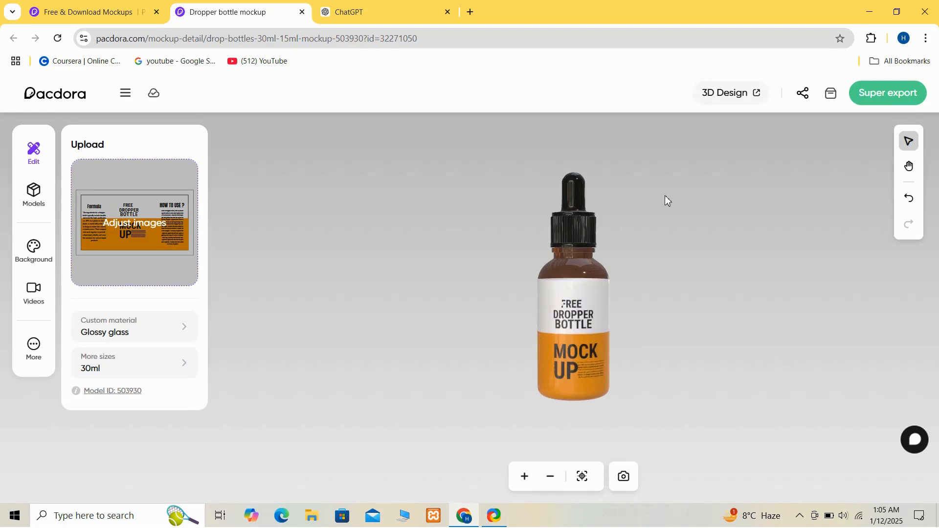
click(749, 93)
drag(460, 223, 451, 226)
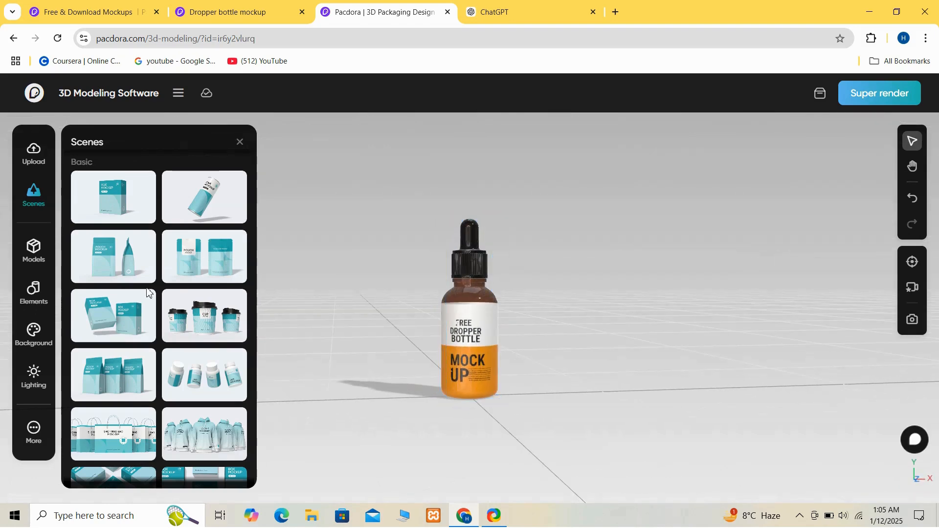
Step: Switch to the basic scene with one pack facing front and one turned, and apply the #FDA085 to #F6D365 linear gradient background
click(113, 267)
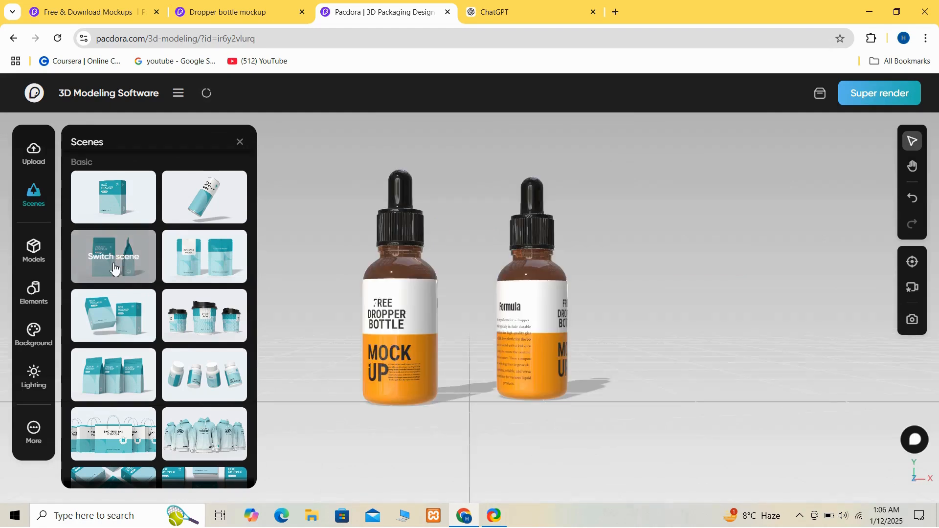
click(33, 338)
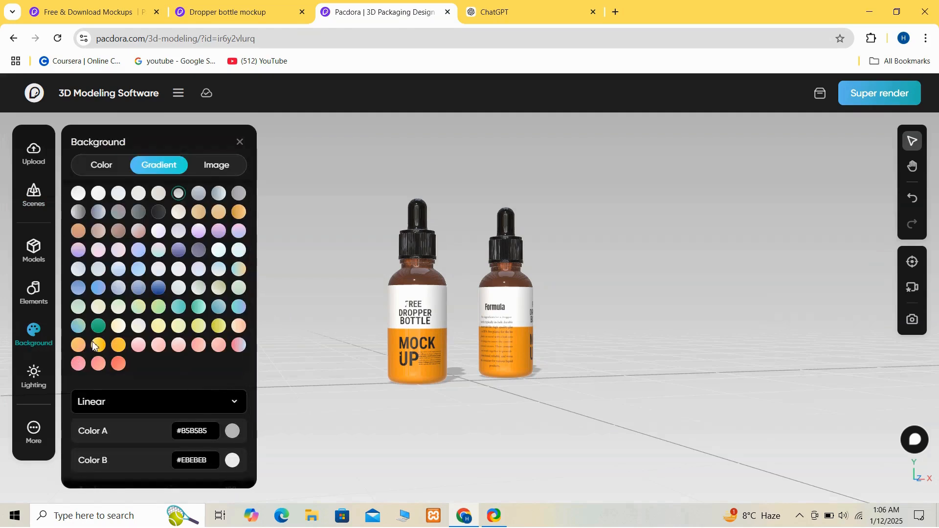
click(78, 346)
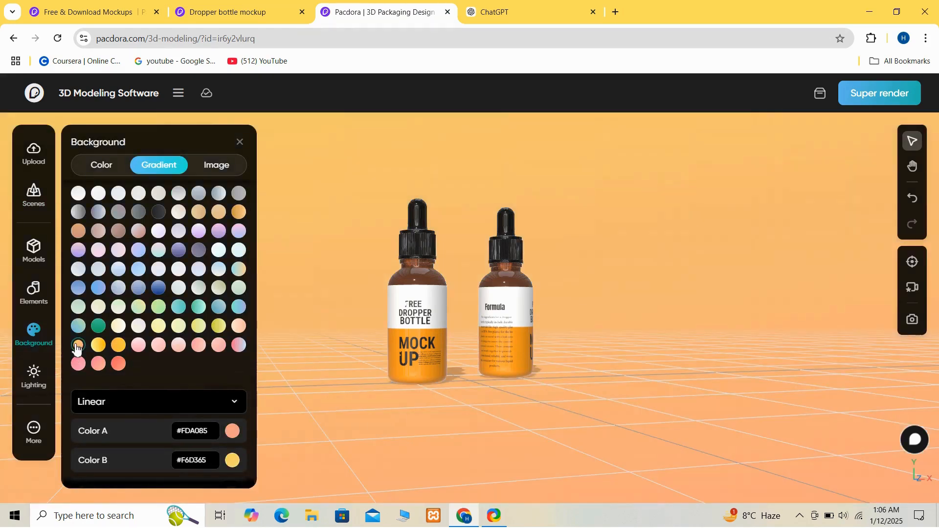